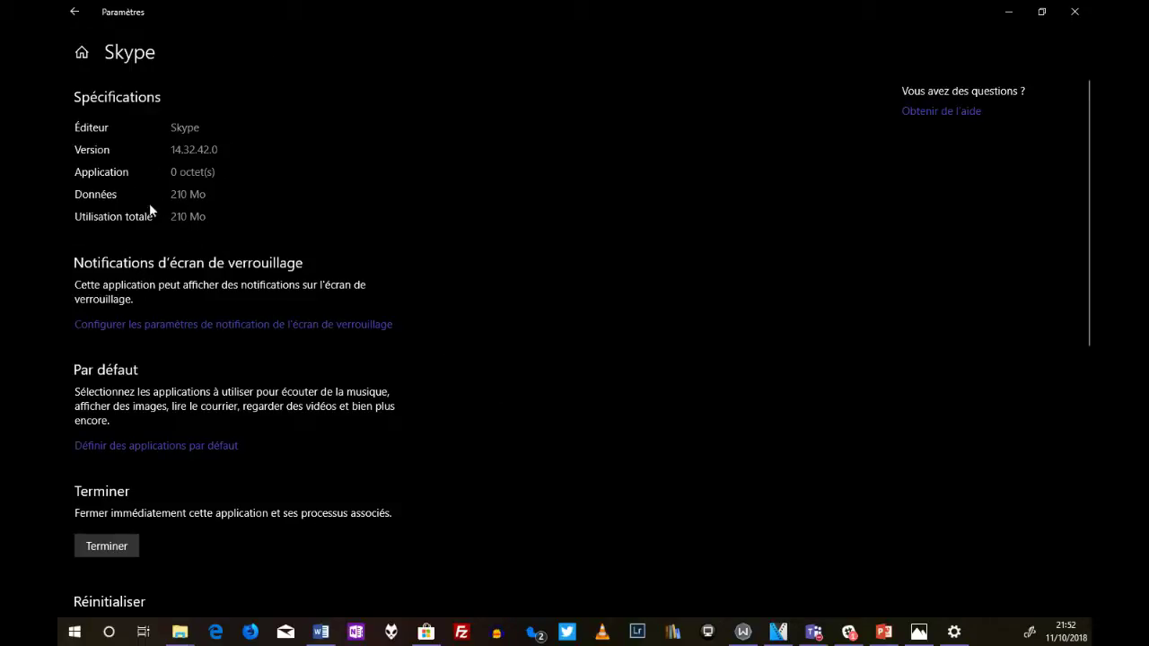
Step: Reset the Skype app to its default settings and confirm the deletion of its data
scroll(170, 399, "down", 3)
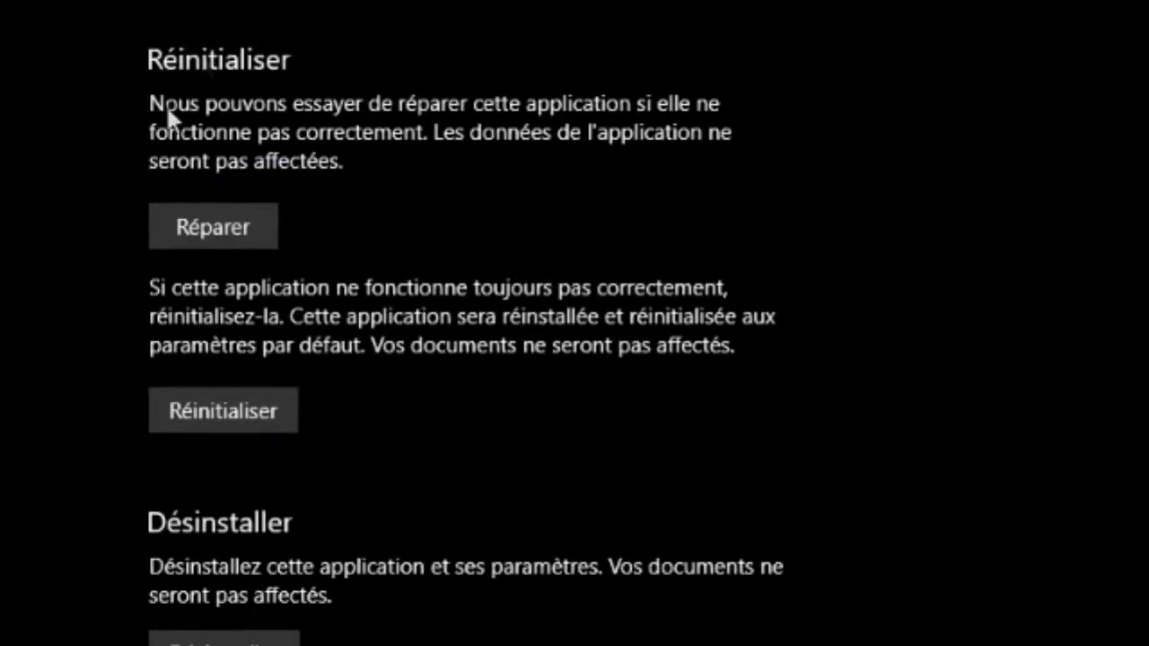
left_click(221, 406)
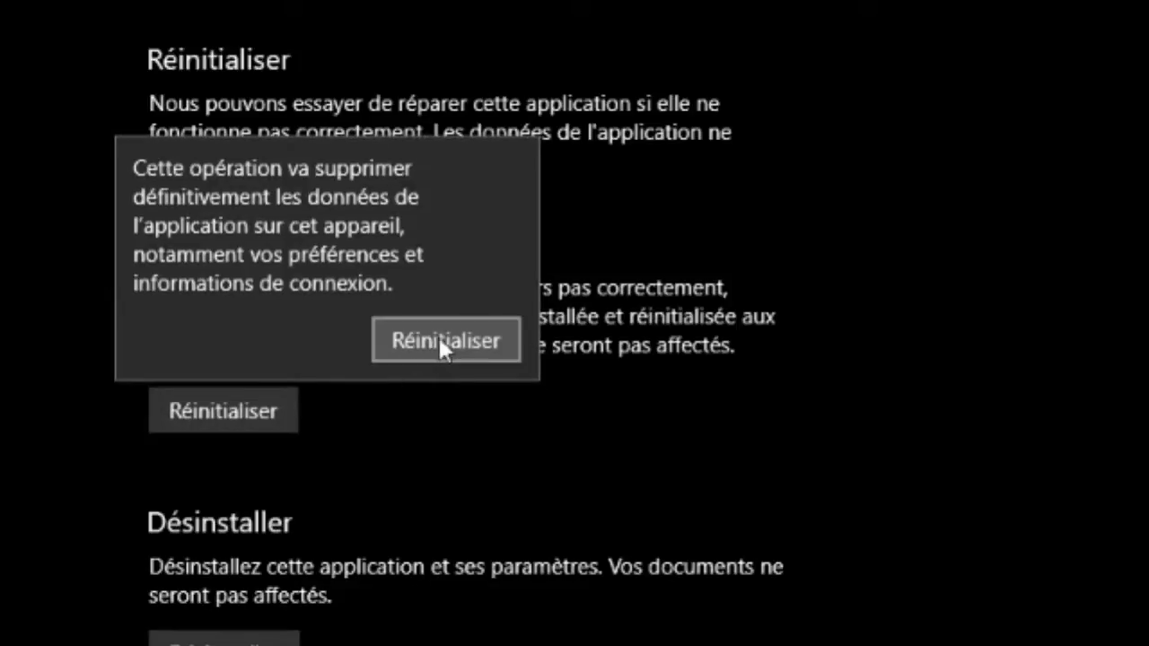
left_click(449, 339)
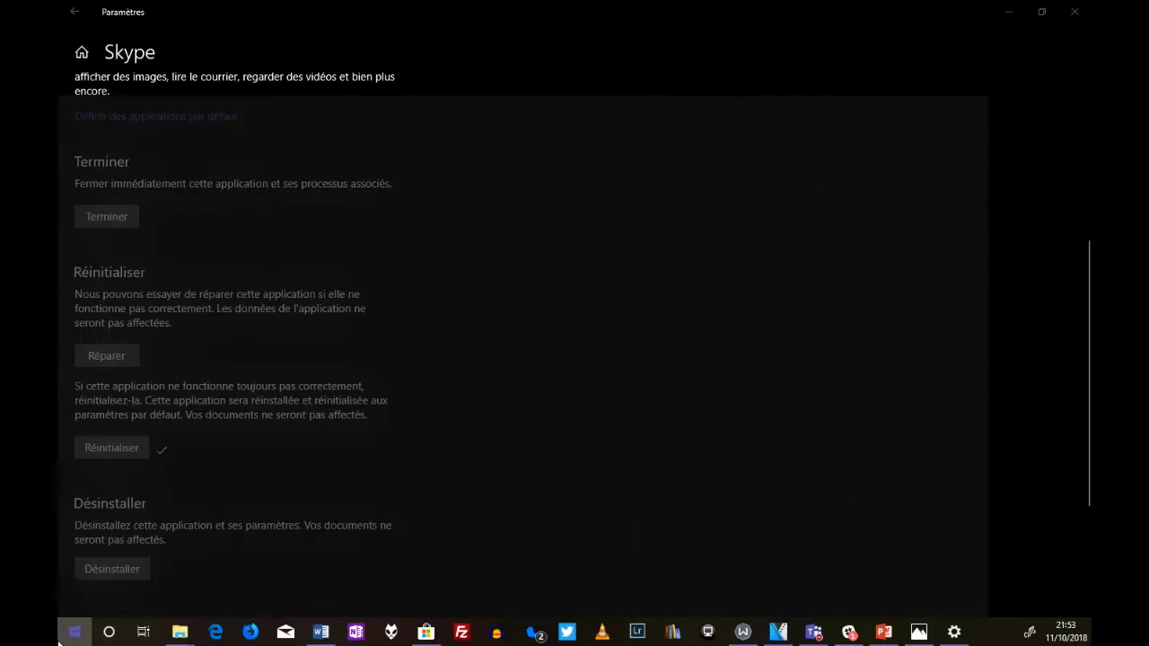
Step: Launch Skype from the letter S section of the Start menu's app list to check how it starts
left_click(72, 631)
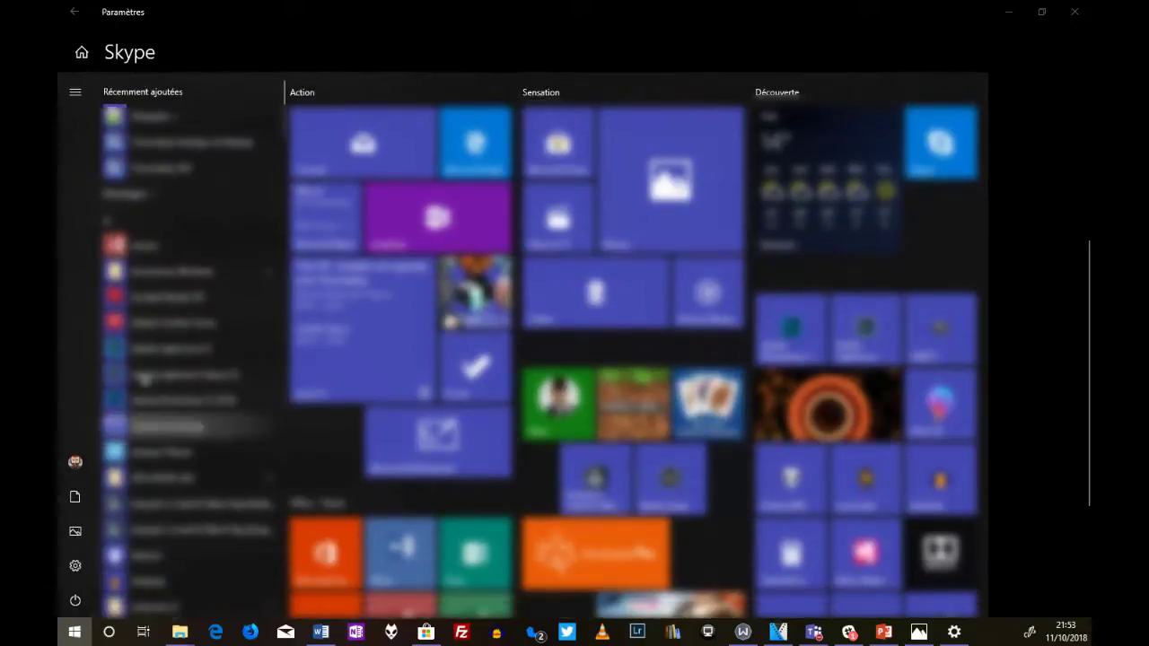
left_click(110, 222)
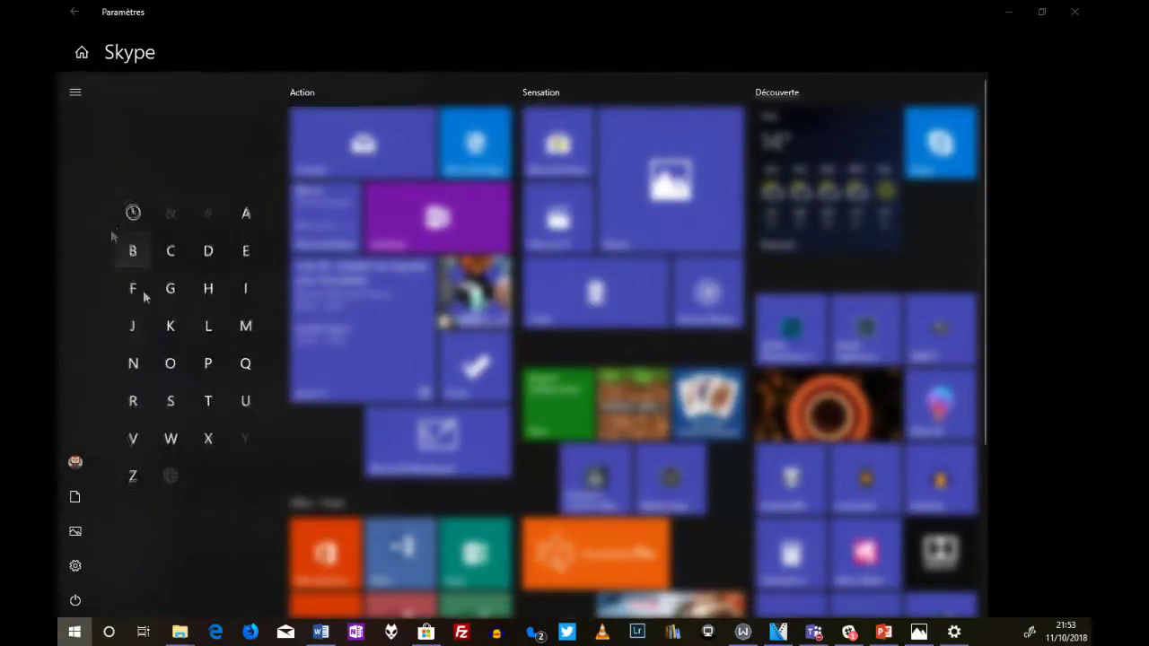
left_click(167, 389)
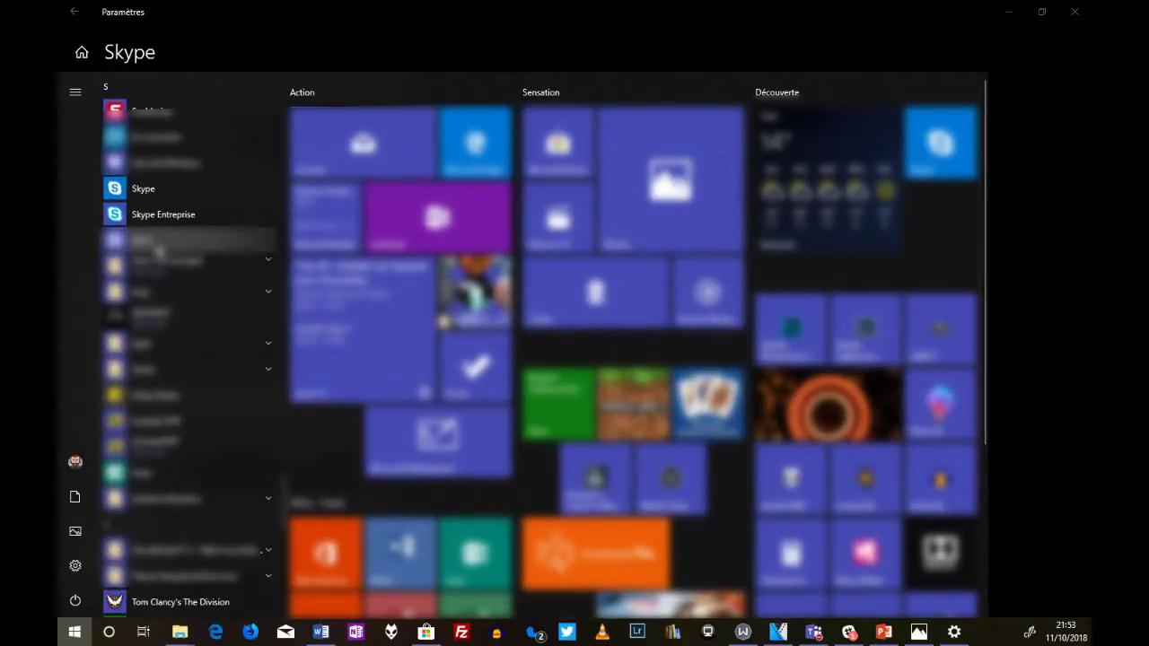
left_click(165, 192)
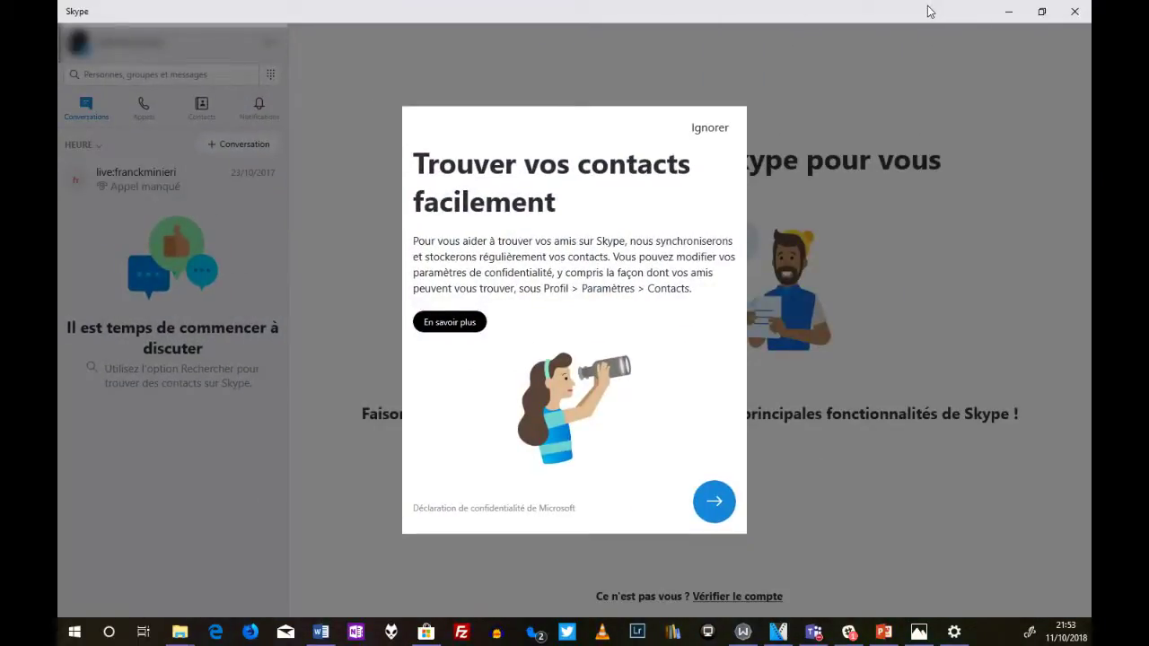
double_click(929, 10)
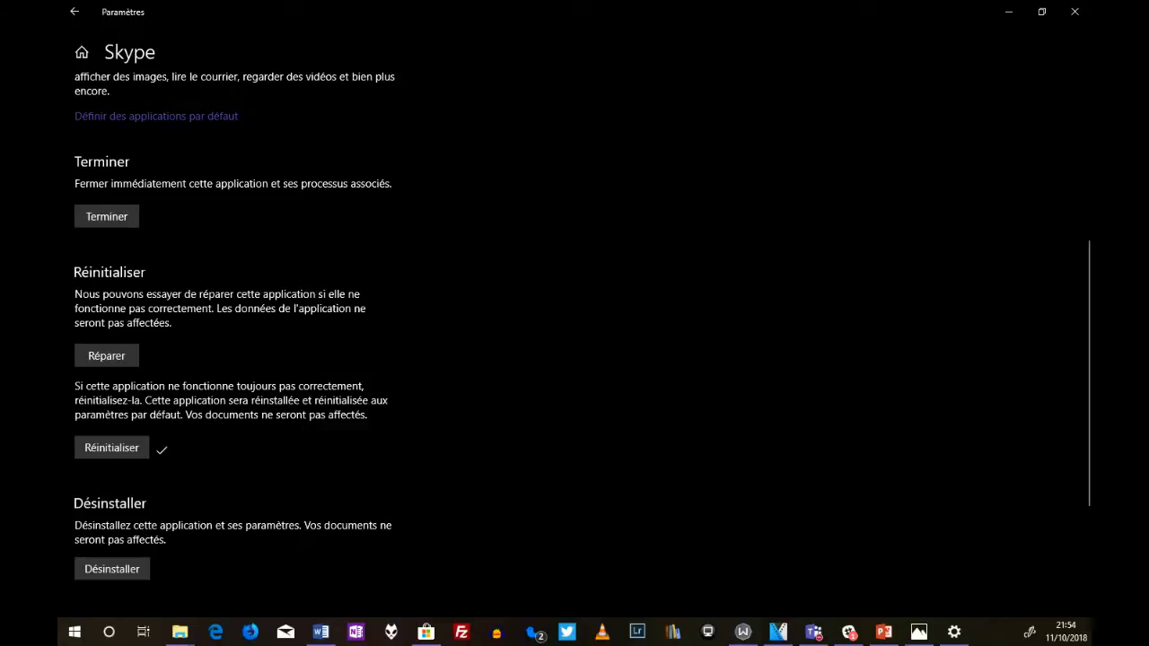
Step: Return to the Applications et fonctionnalités list and expand an installed app's entry to view its available actions
left_click(75, 13)
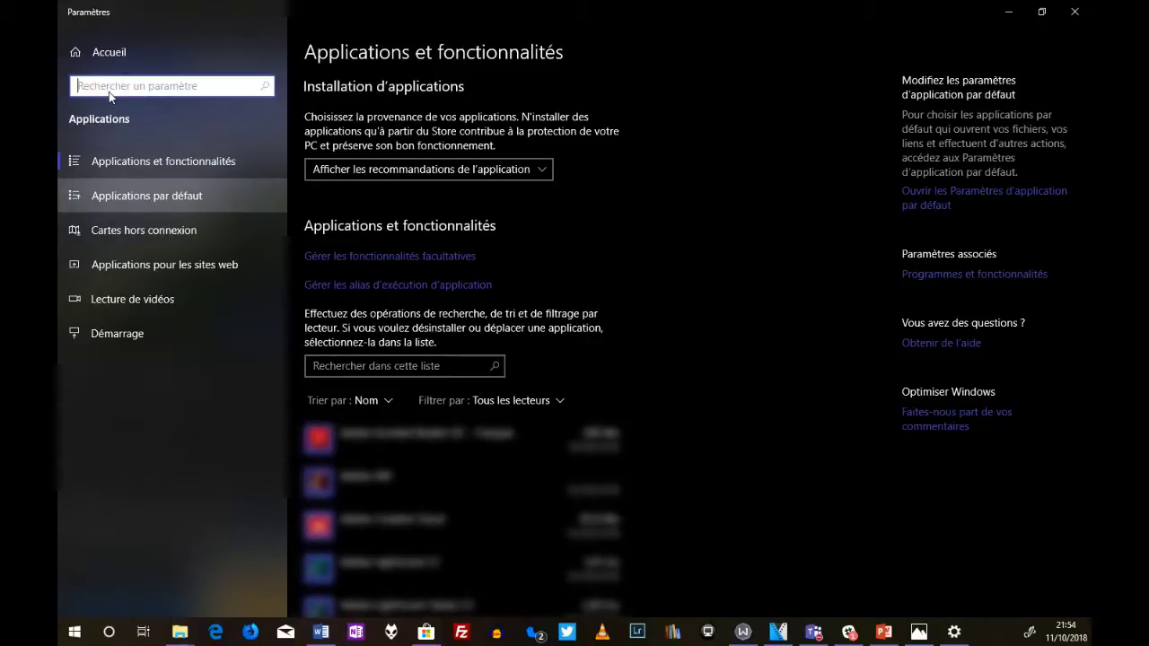
key("alt+Left")
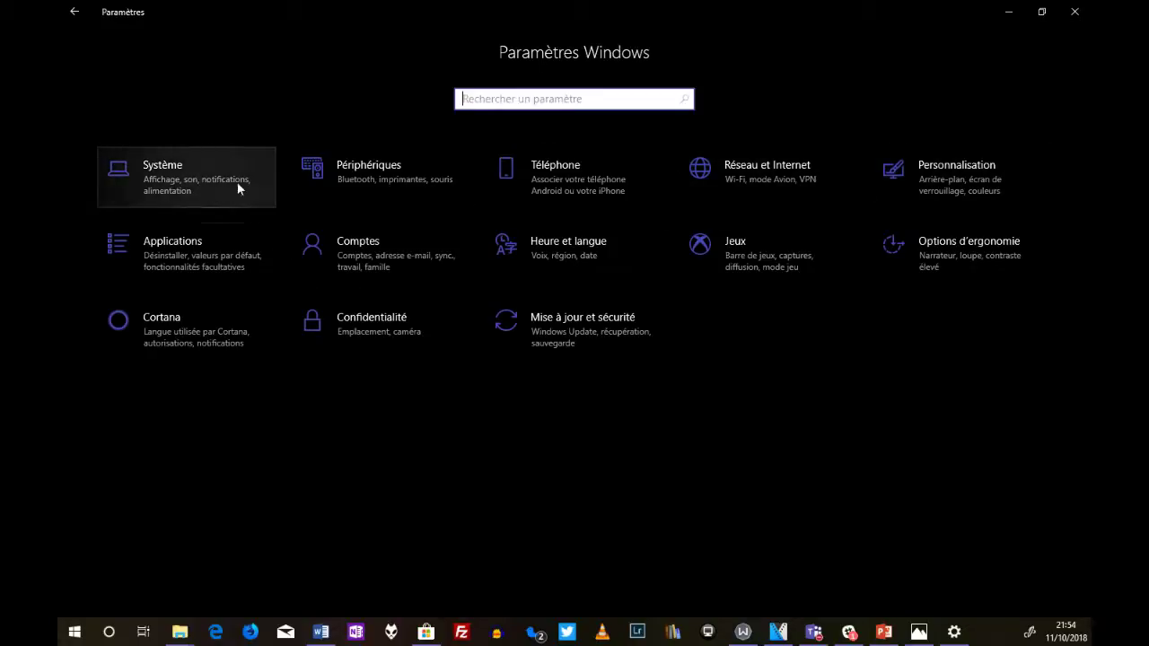
left_click(197, 248)
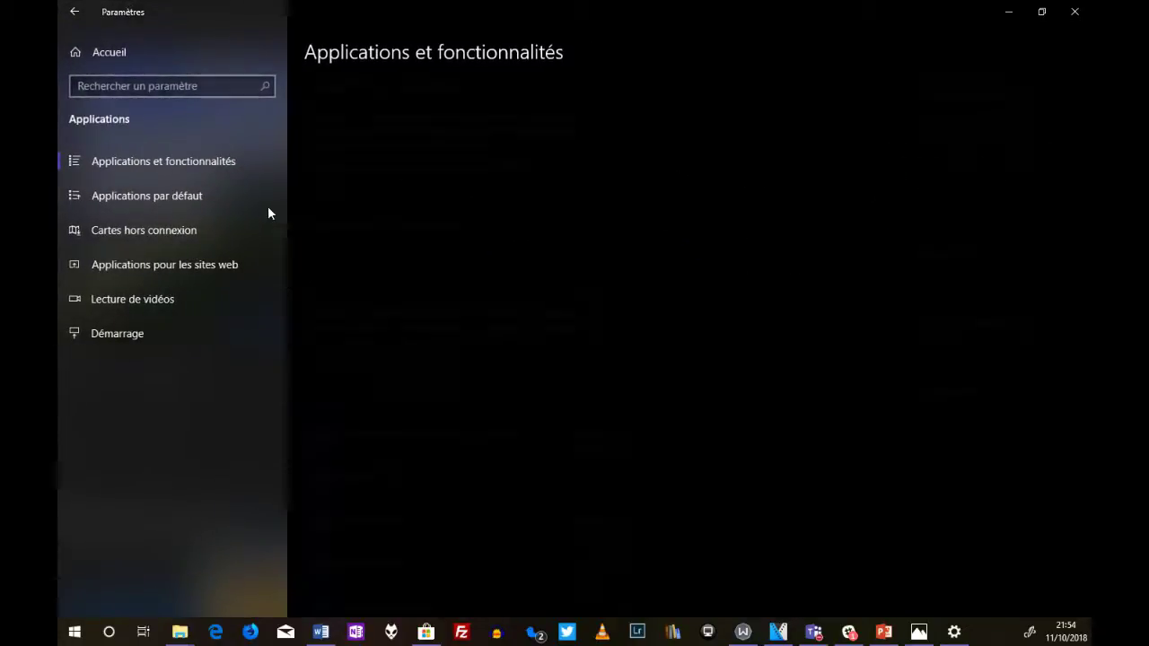
scroll(495, 526, "down", 2)
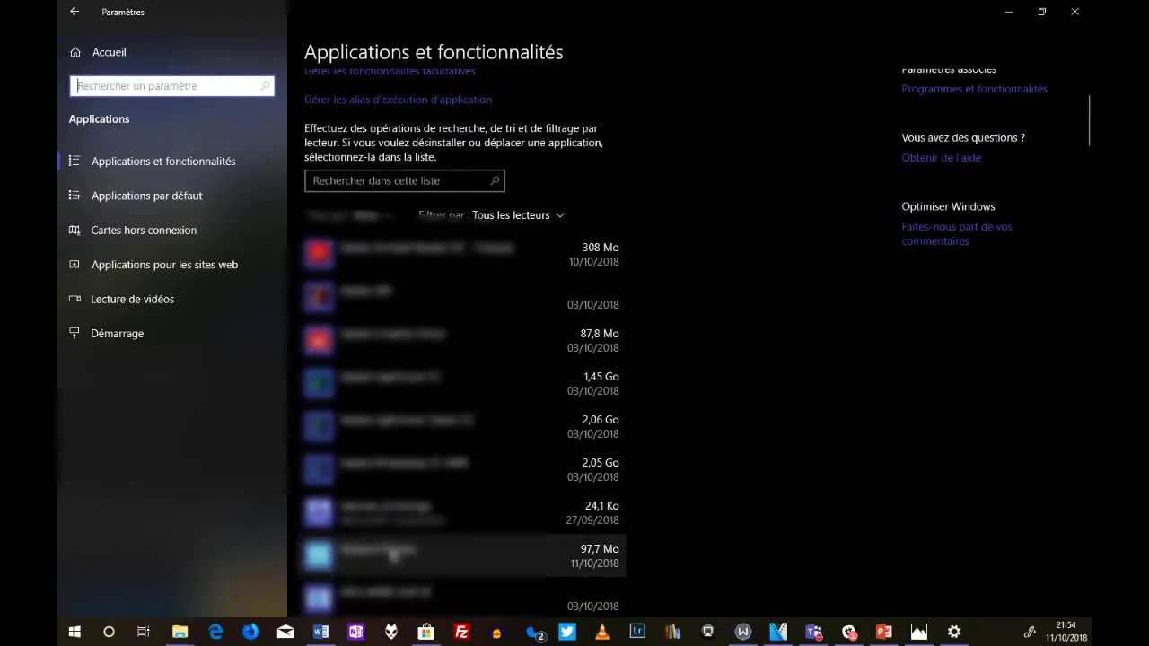
left_click(437, 553)
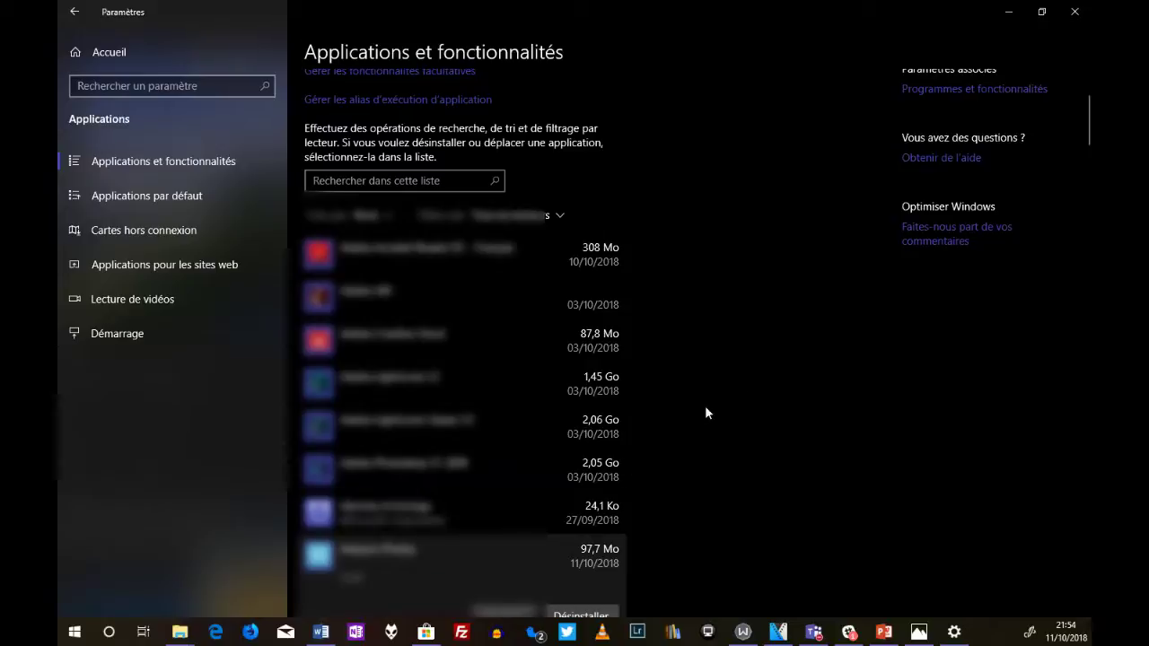
Step: Examine the drives to which Deezer Music can be moved, dismiss the choice without moving it, and return to the Settings home page
scroll(742, 377, "down", 5)
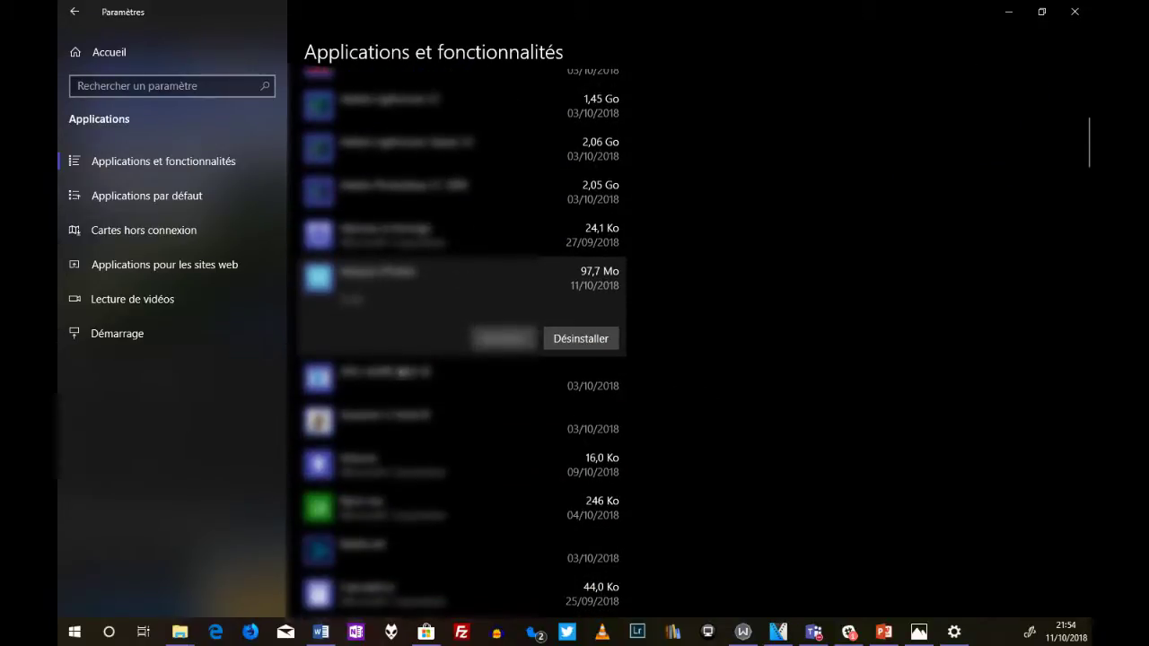
scroll(382, 429, "down", 2)
scroll(383, 429, "down", 10)
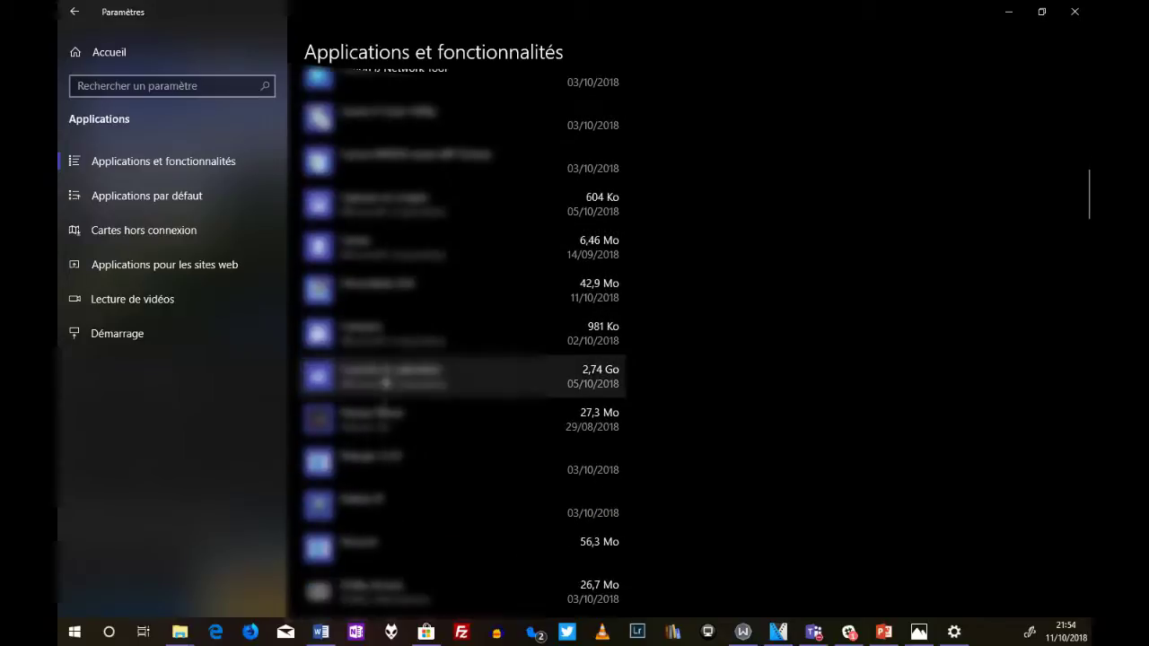
left_click(441, 421)
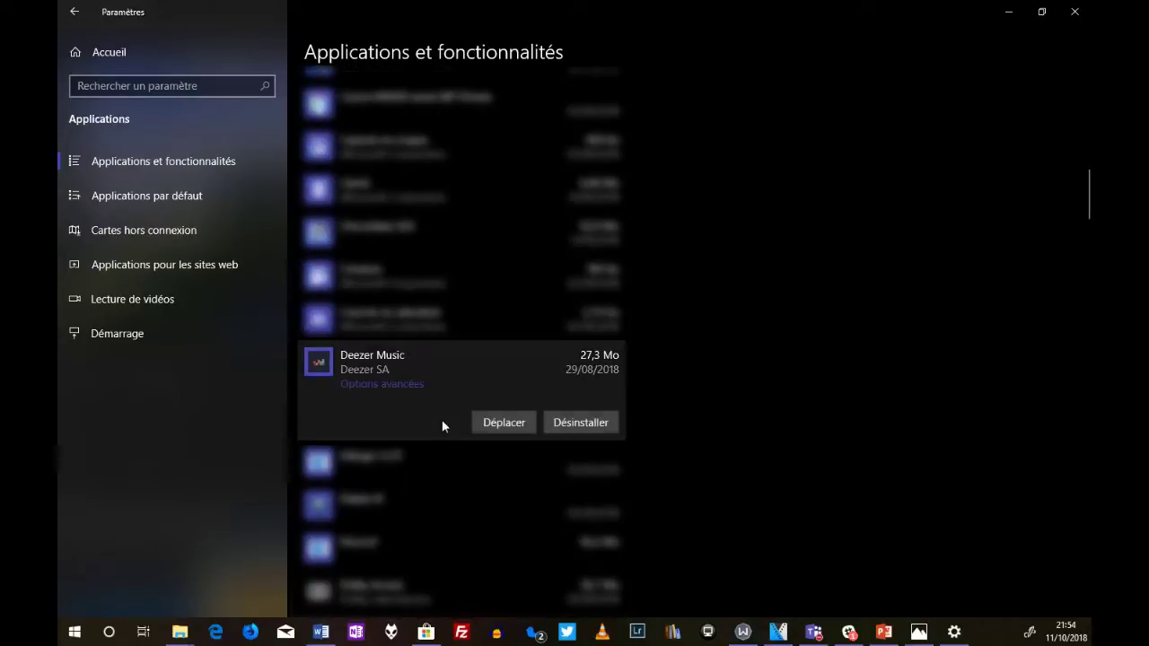
left_click(494, 425)
left_click(440, 359)
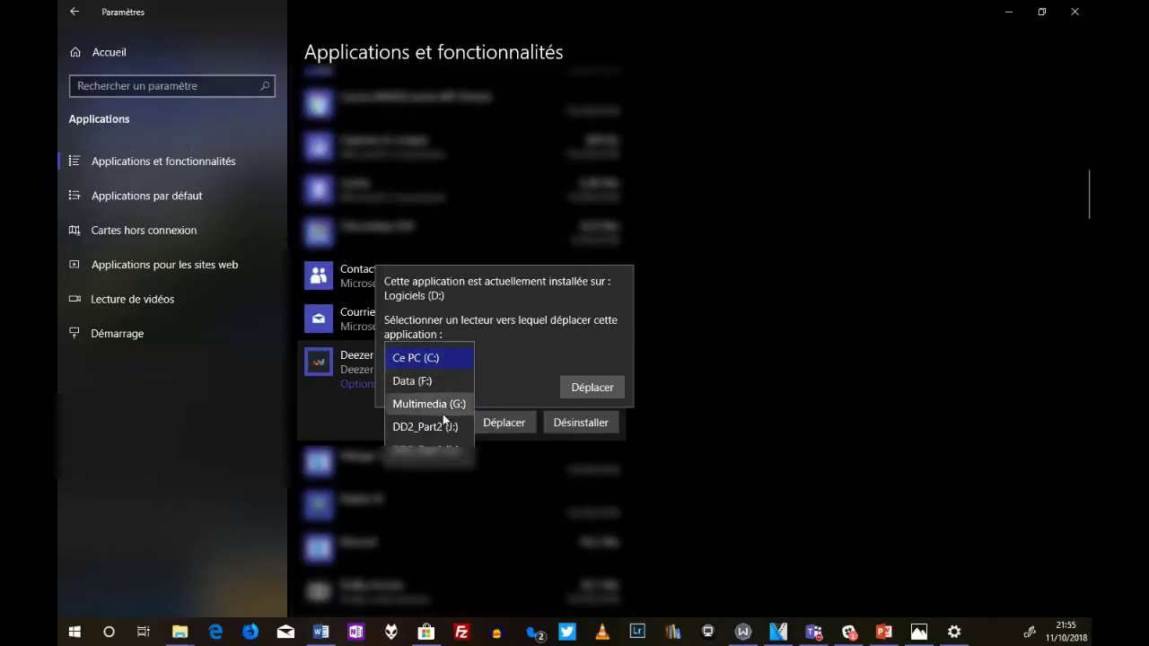
left_click(751, 322)
left_click(761, 350)
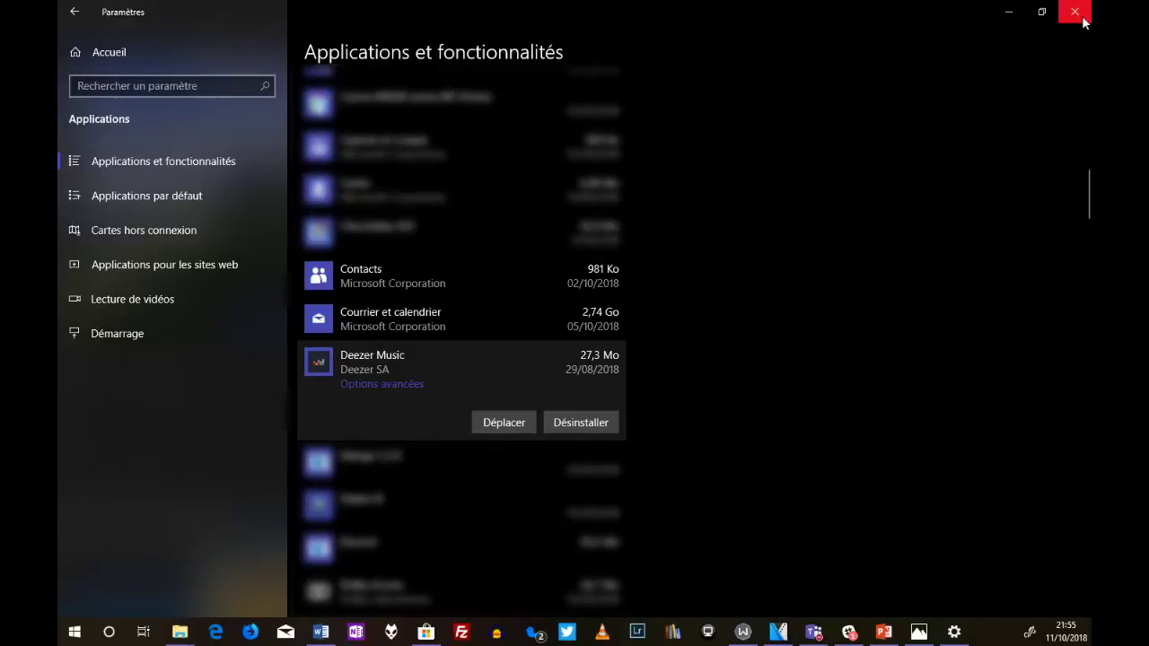
left_click(117, 52)
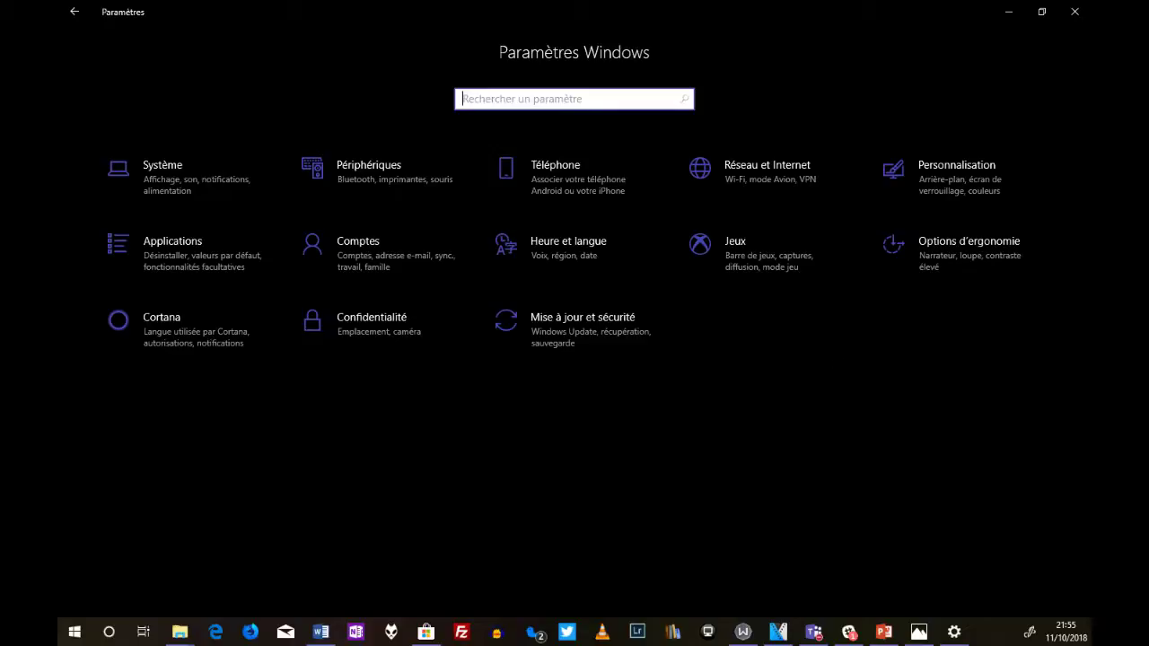
left_click(436, 633)
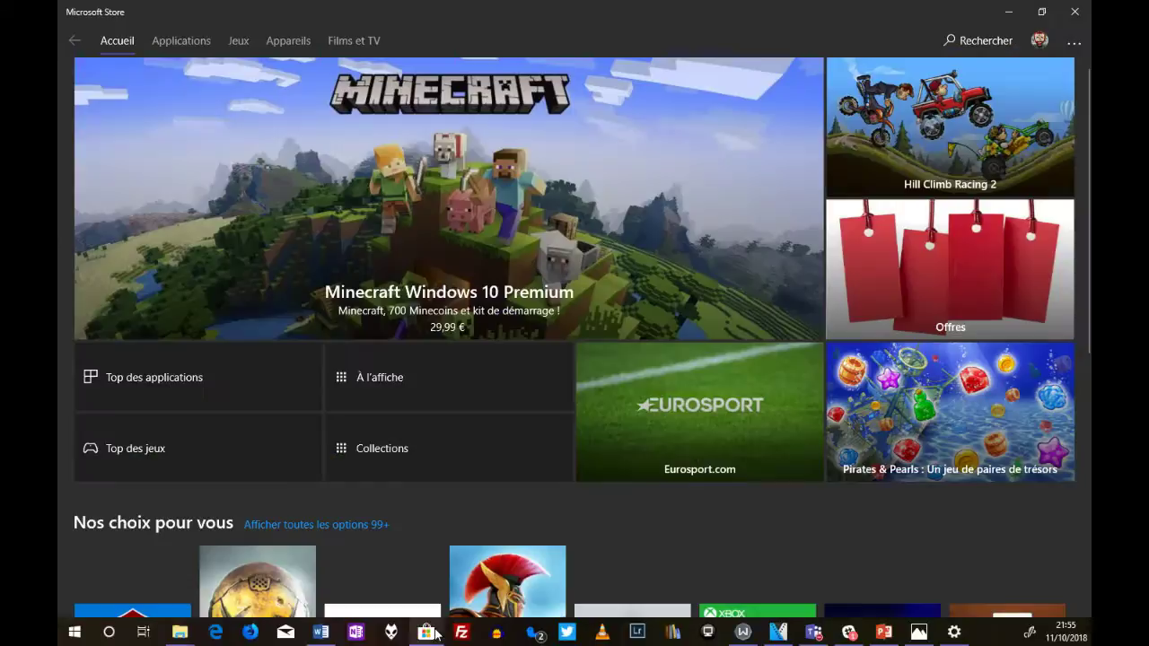
left_click(992, 41)
type("fi")
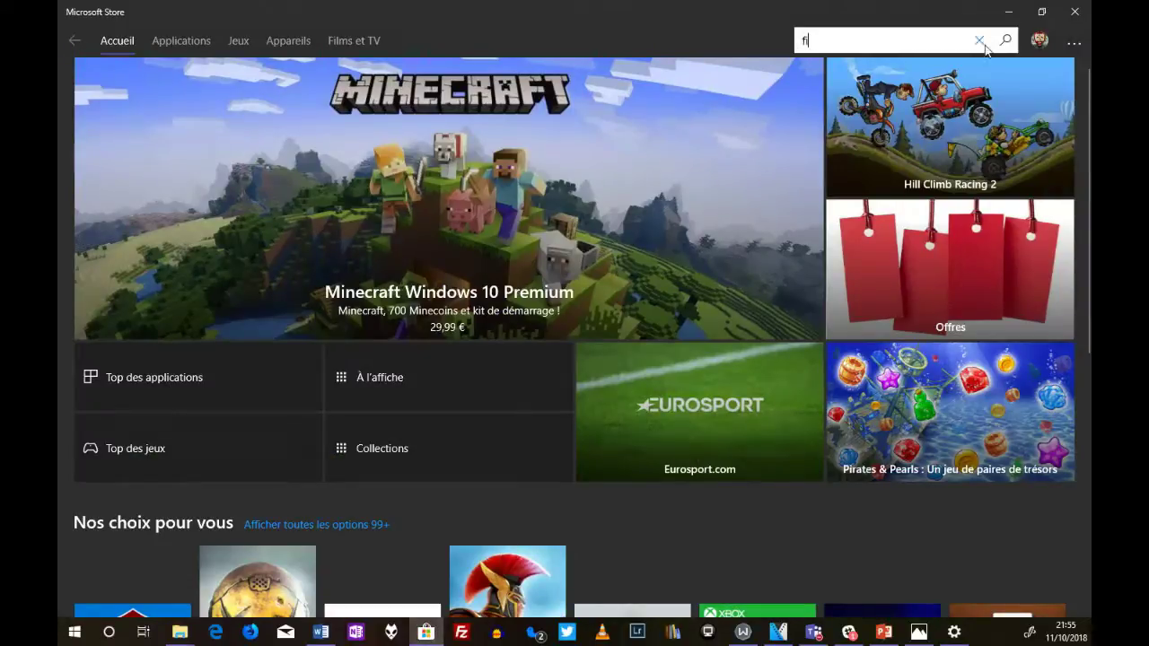
type("ddler")
left_click_drag(923, 41, 689, 19)
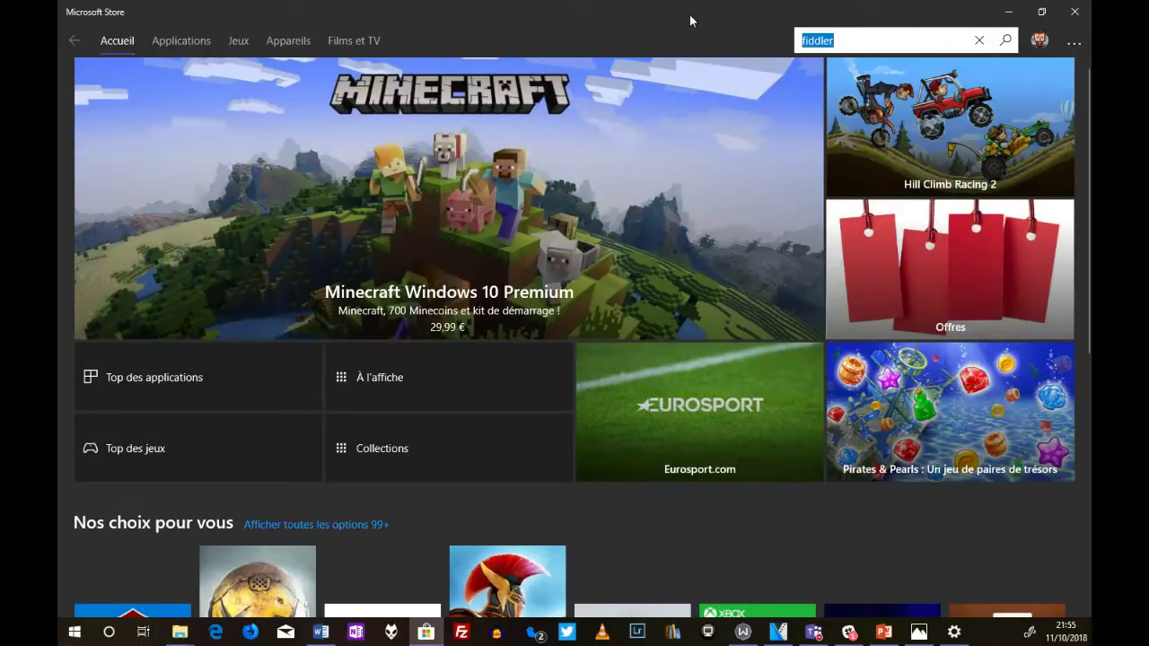
key("BackSpace")
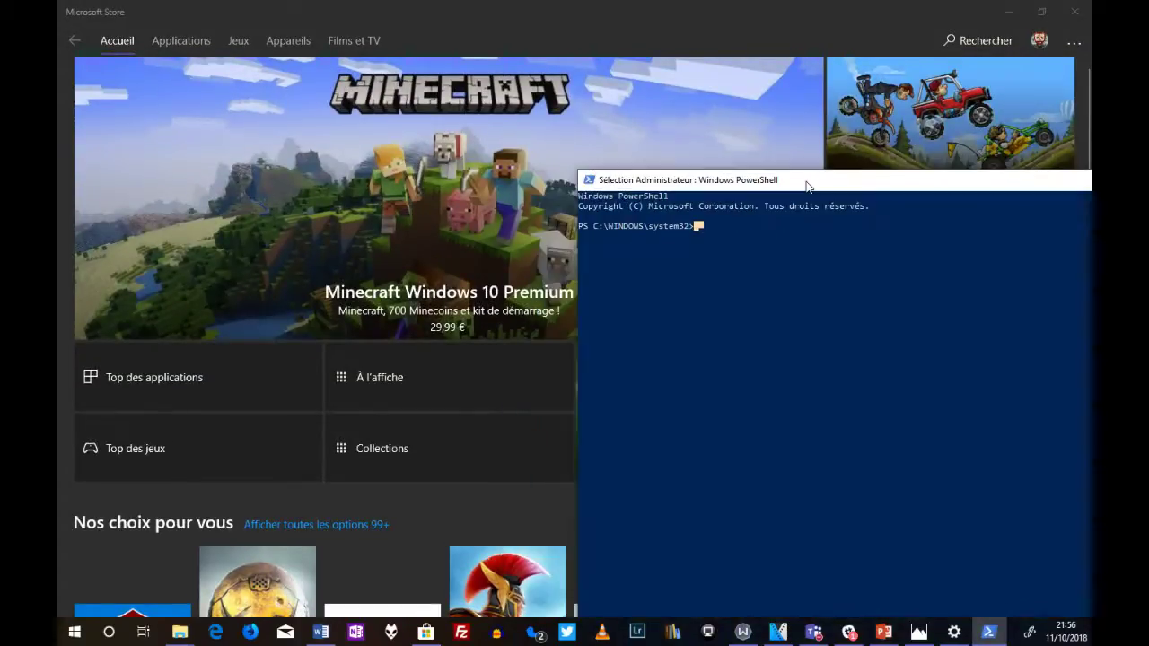
Step: Switch to the administrator PowerShell window and search Chocolatey for packages with "choco search fiddler"
left_click_drag(810, 185, 1057, 187)
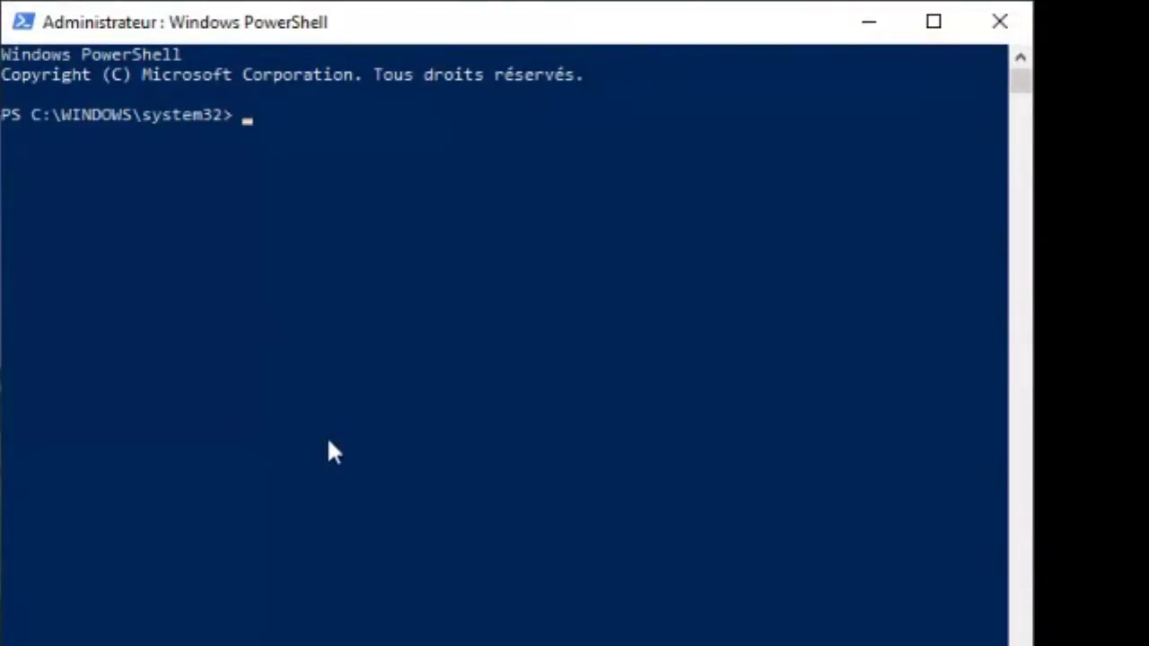
type("choco search fiddler")
key("Return")
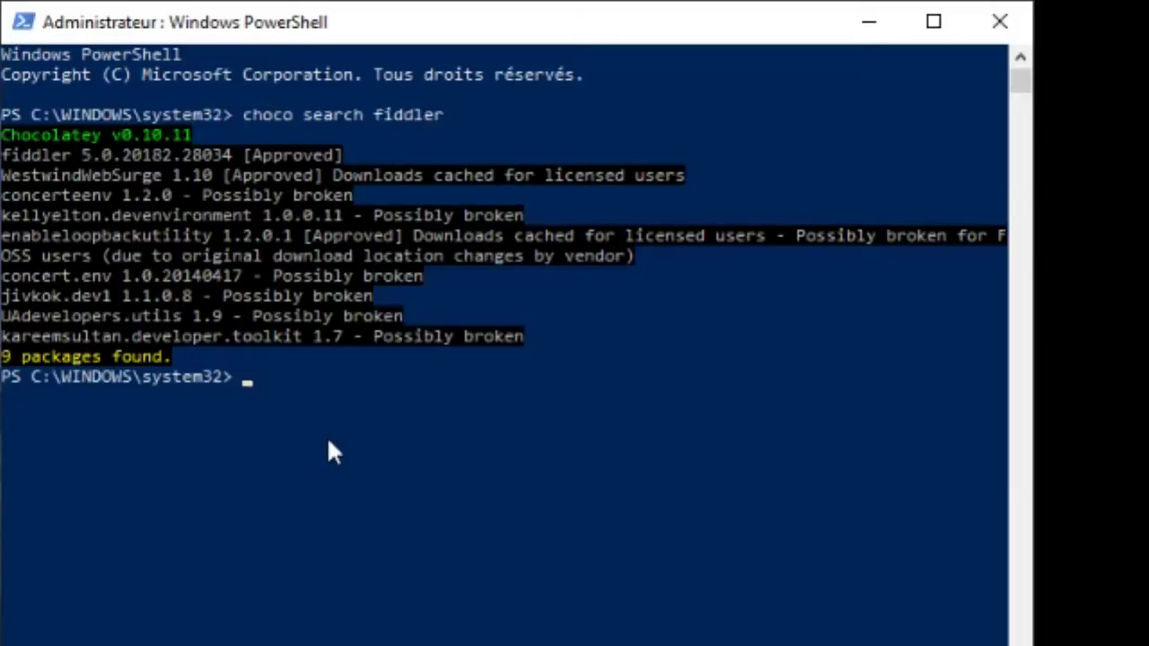
Step: Install Fiddler through Chocolatey with "choco install fiddler", answering y to the installation prompt
key("Up")
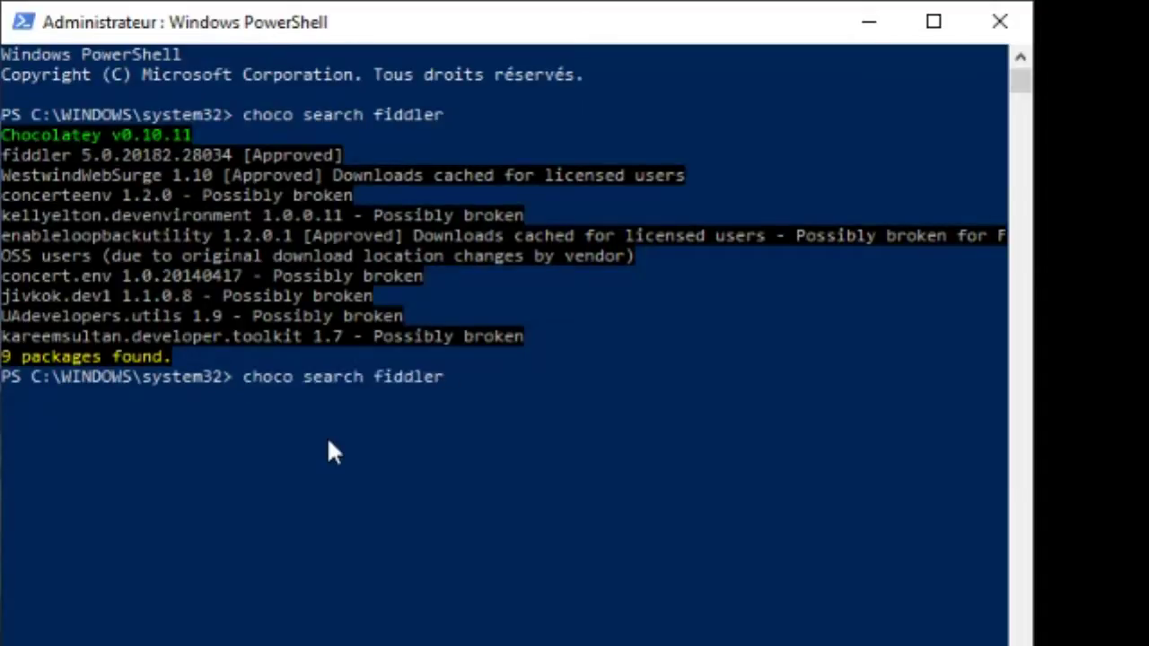
key("Left")
key("Left")
key("Left")
key("Left")
key("Left")
key("Left")
key("Left")
key("Left")
key("BackSpace")
key("BackSpace")
key("BackSpace")
key("BackSpace")
key("BackSpace")
key("BackSpace")
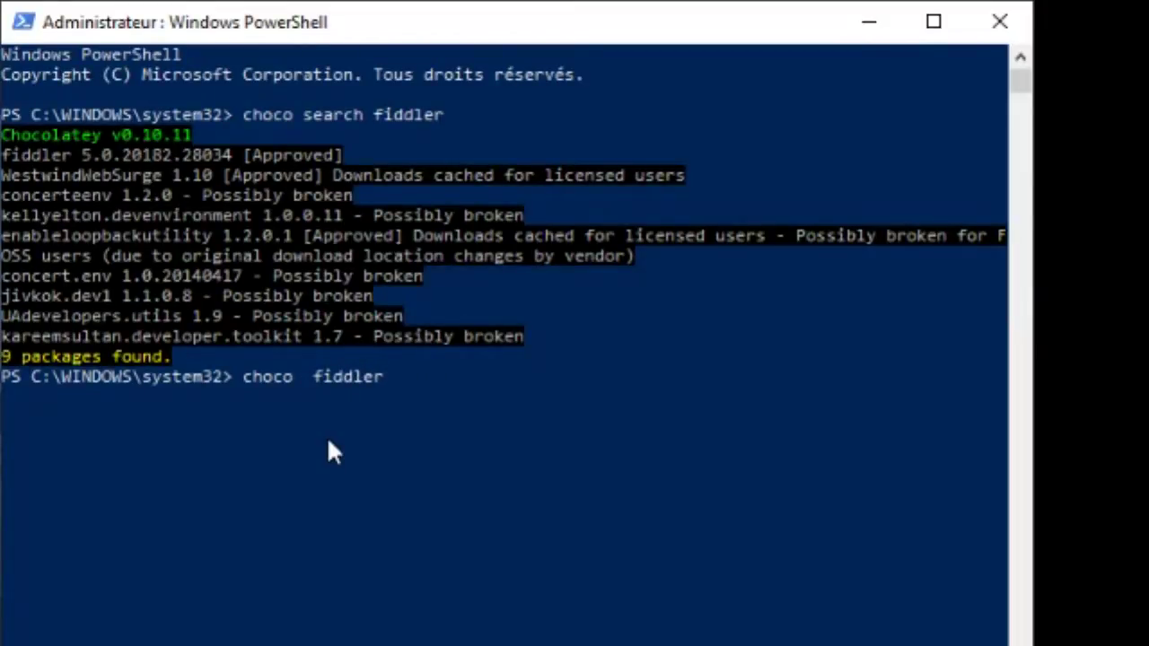
type("install")
key("Return")
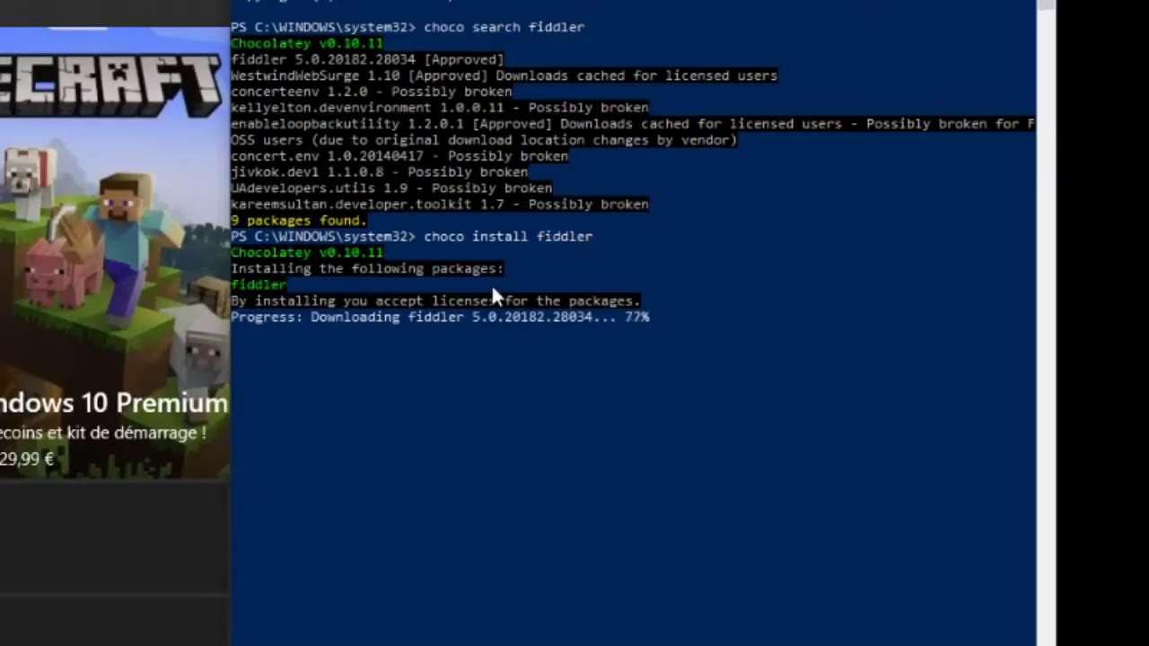
type("y")
key("Return")
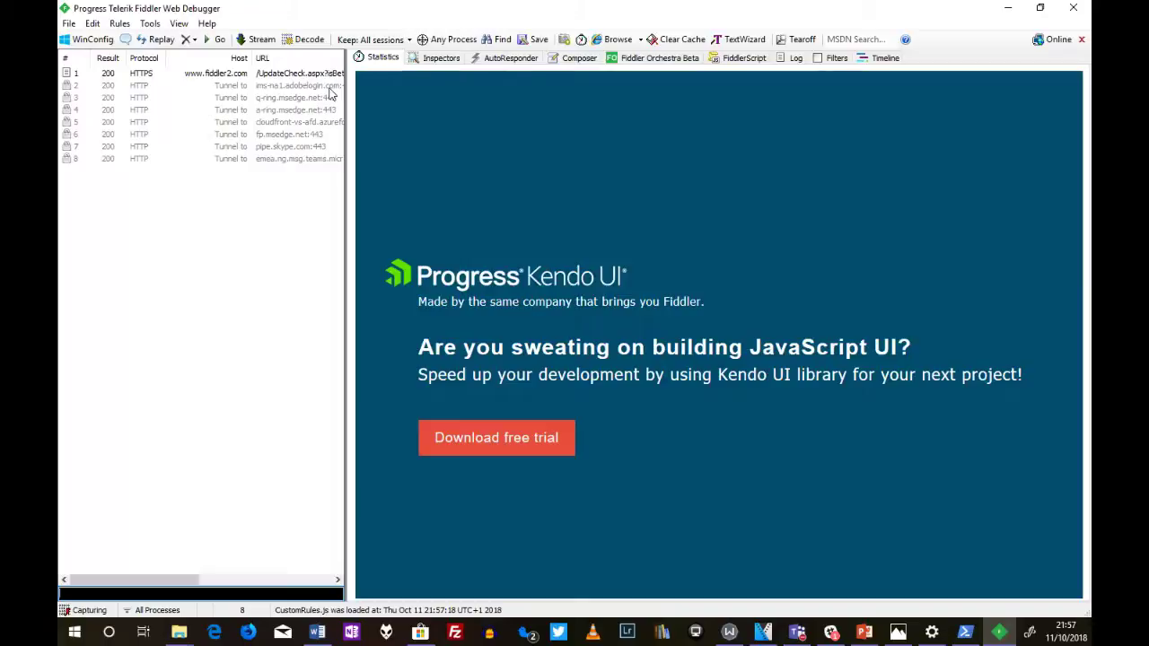
Step: Switch to Fiddler, open the WinConfig AppContainer Loopback Exemption Utility and decline further warnings about orphaned exemptions
left_click(80, 41)
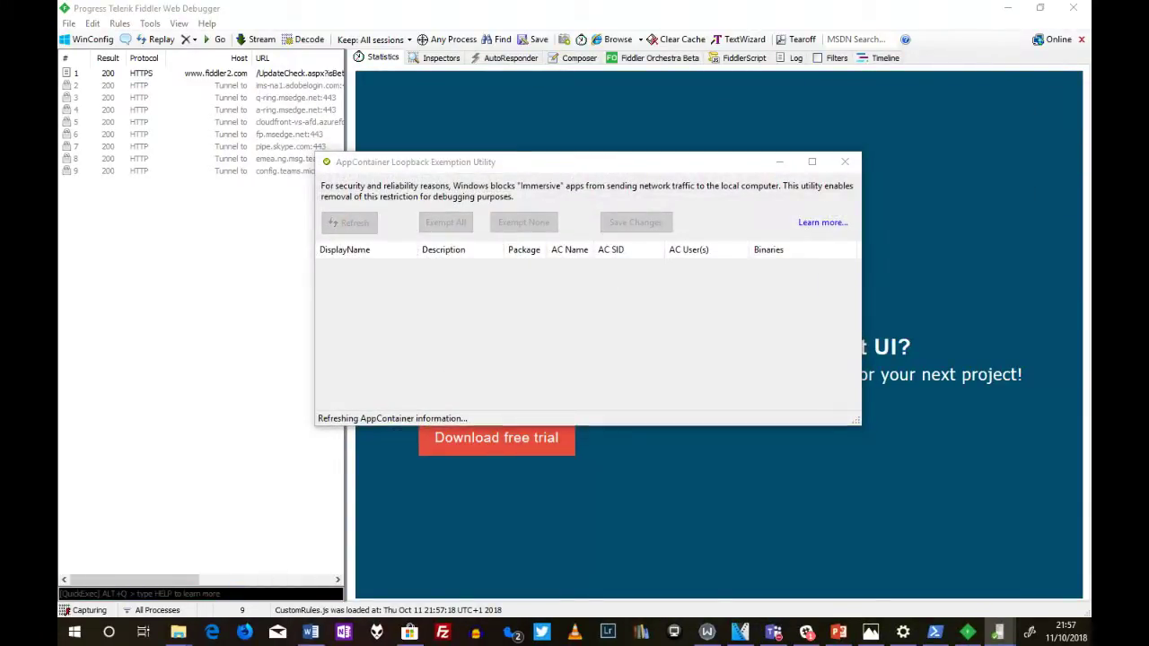
left_click(648, 412)
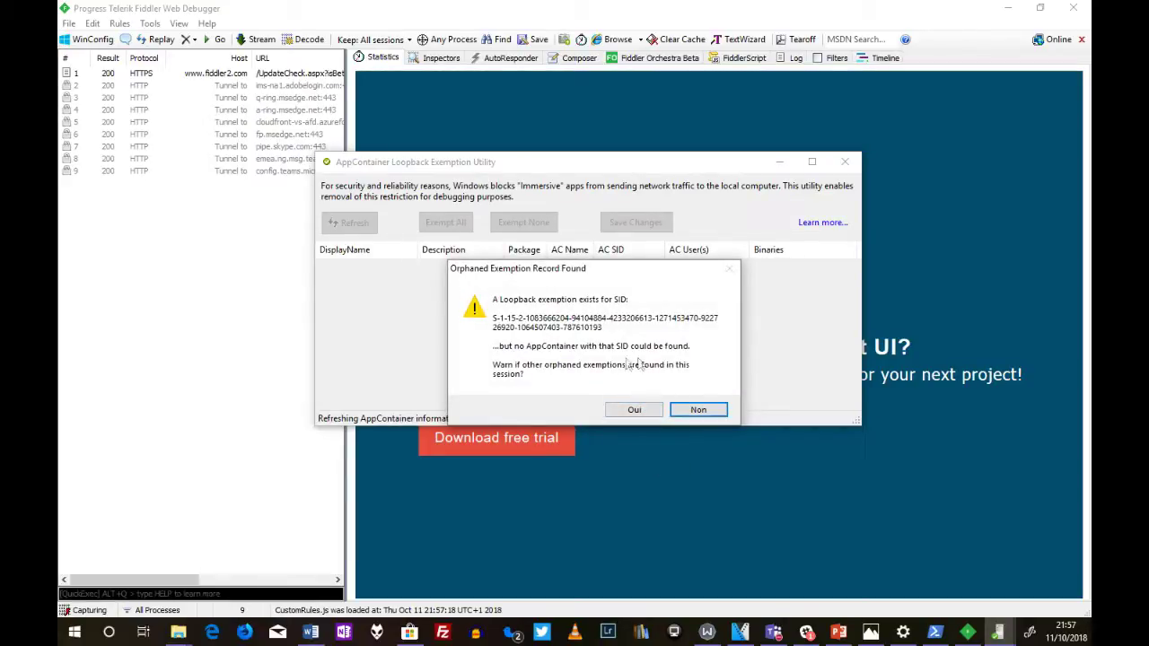
left_click(696, 409)
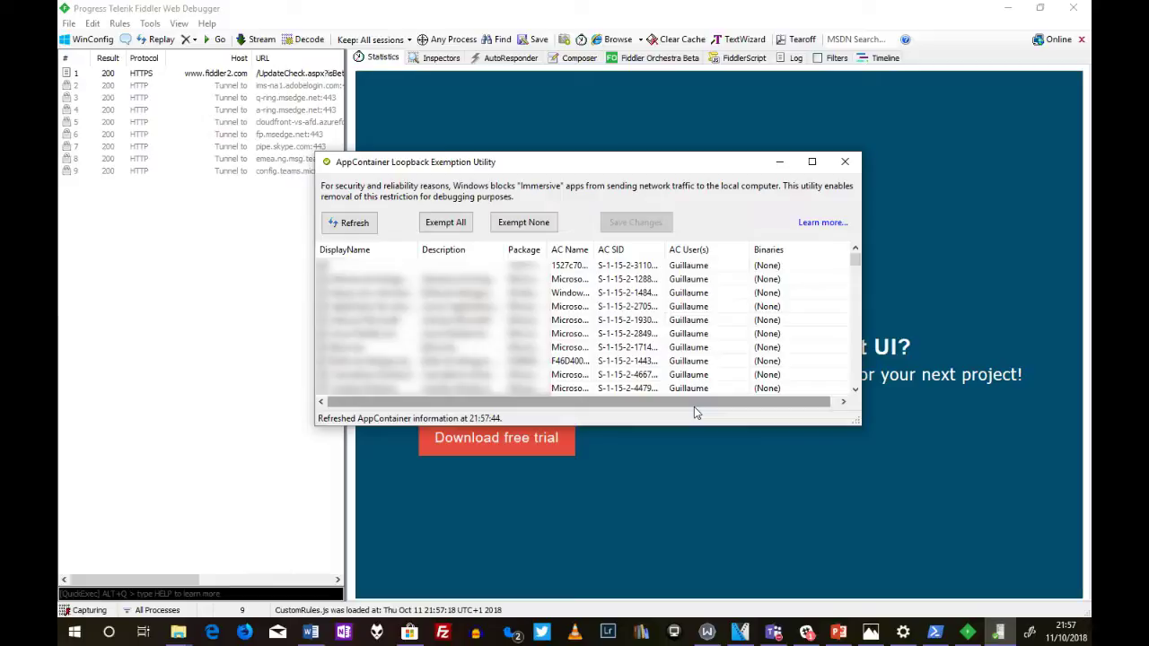
Step: Look through the AppContainer list in the loopback exemption utility and refresh its information
scroll(704, 336, "down", 1)
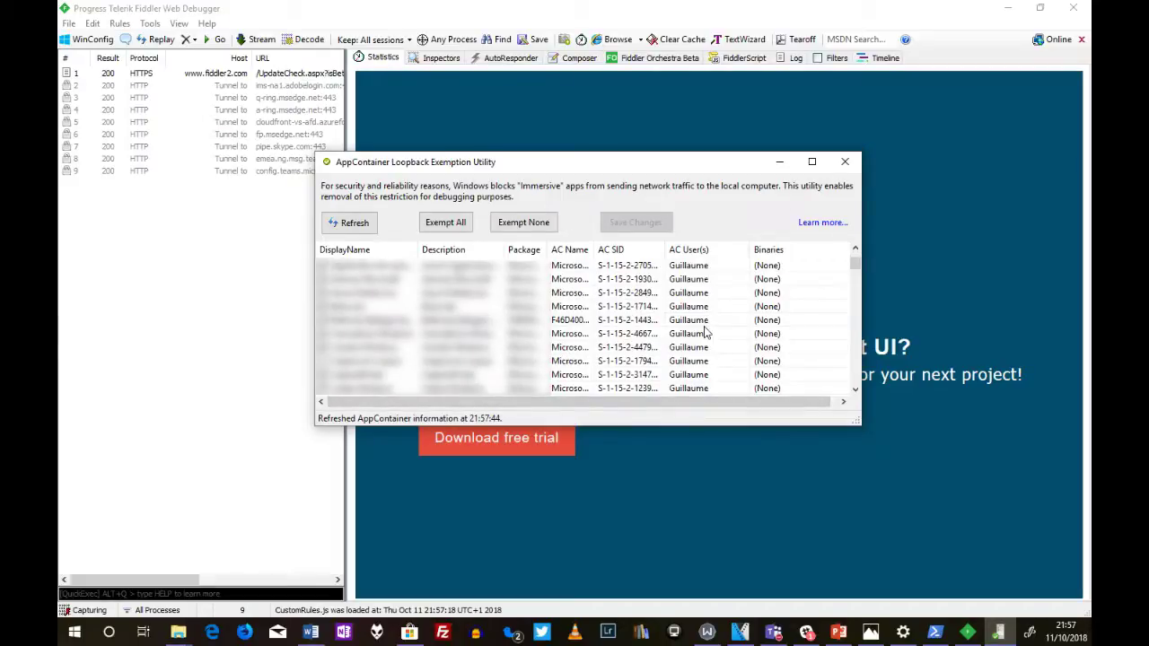
scroll(629, 323, "up", 1)
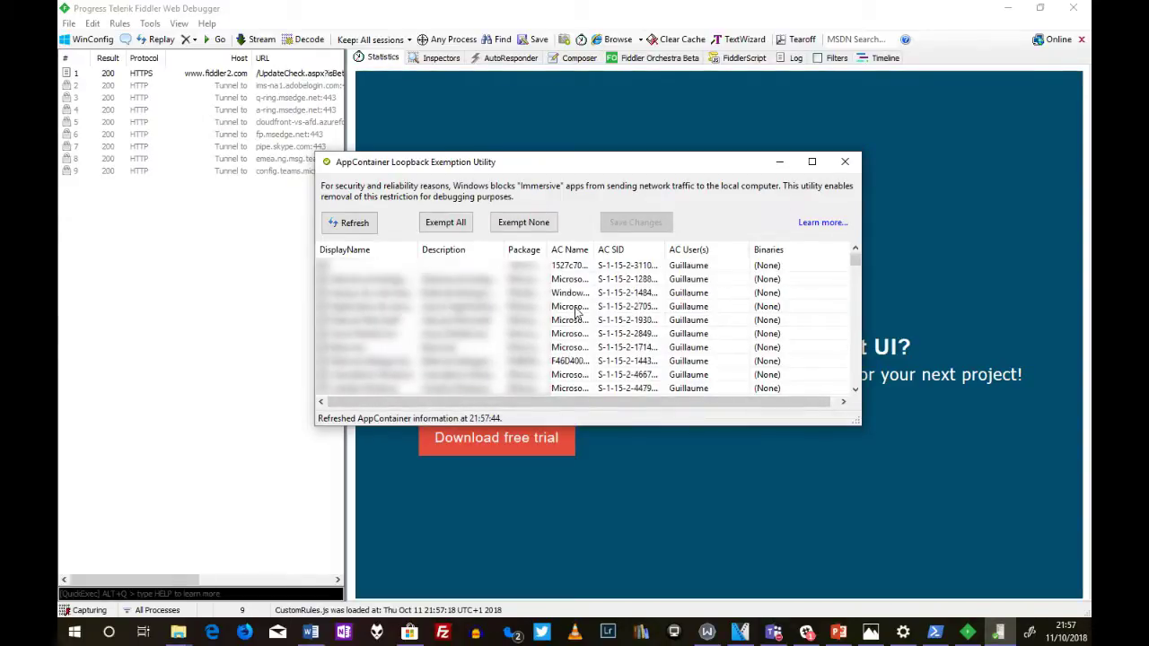
left_click(358, 223)
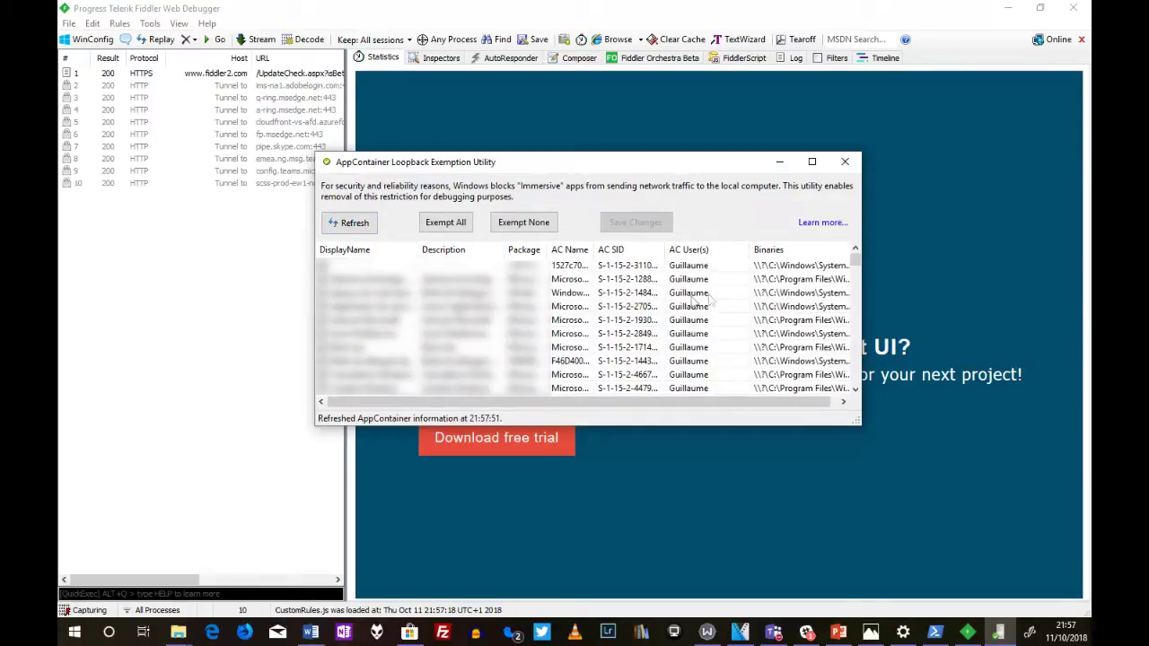
left_click(527, 223)
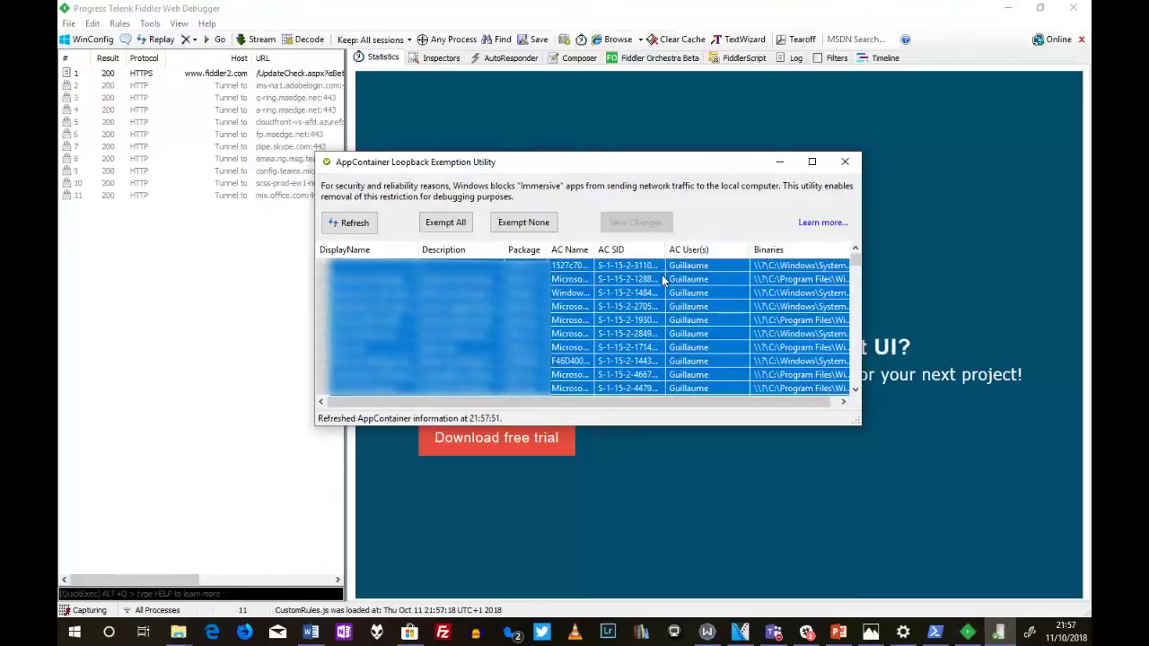
left_click(450, 226)
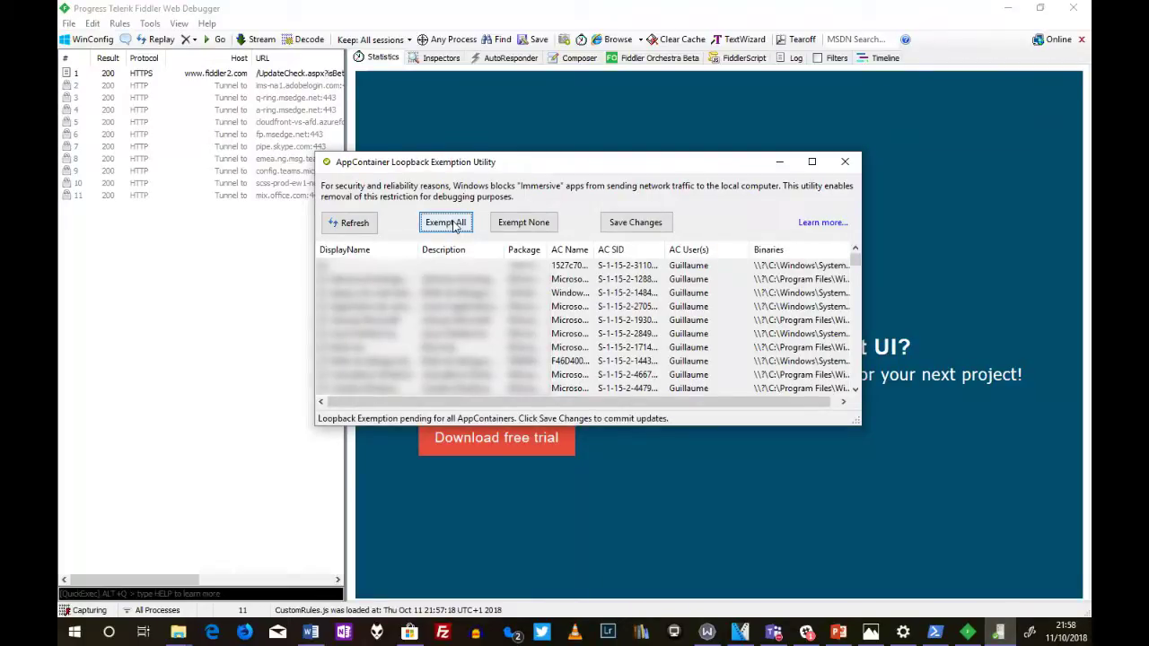
left_click(812, 162)
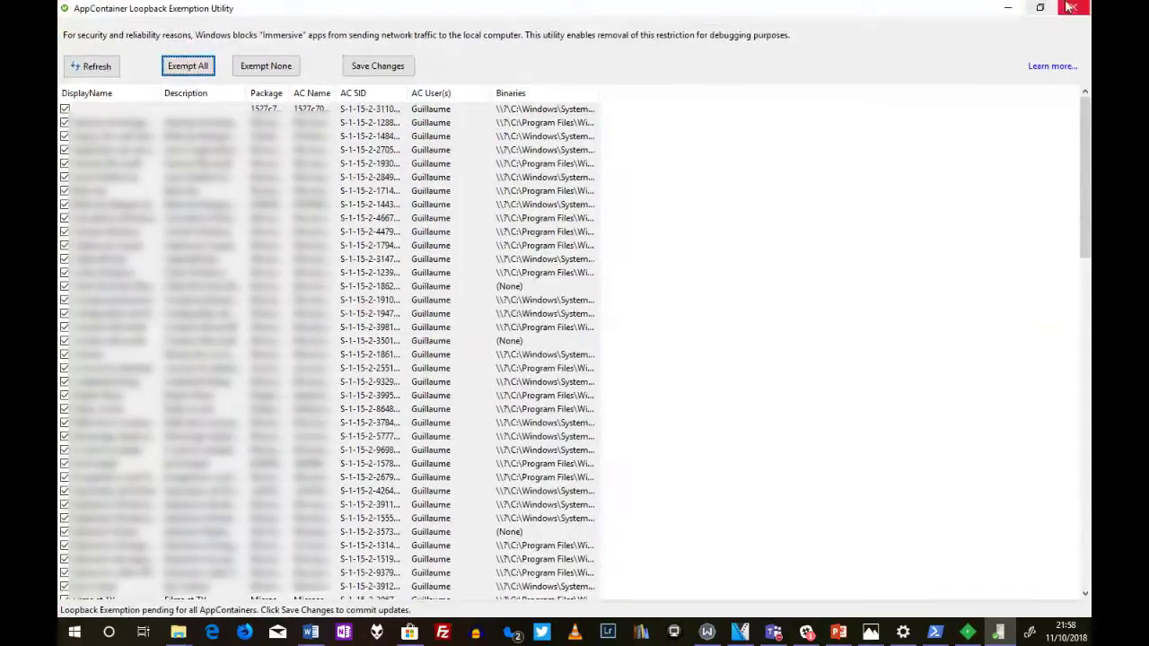
left_click(1066, 8)
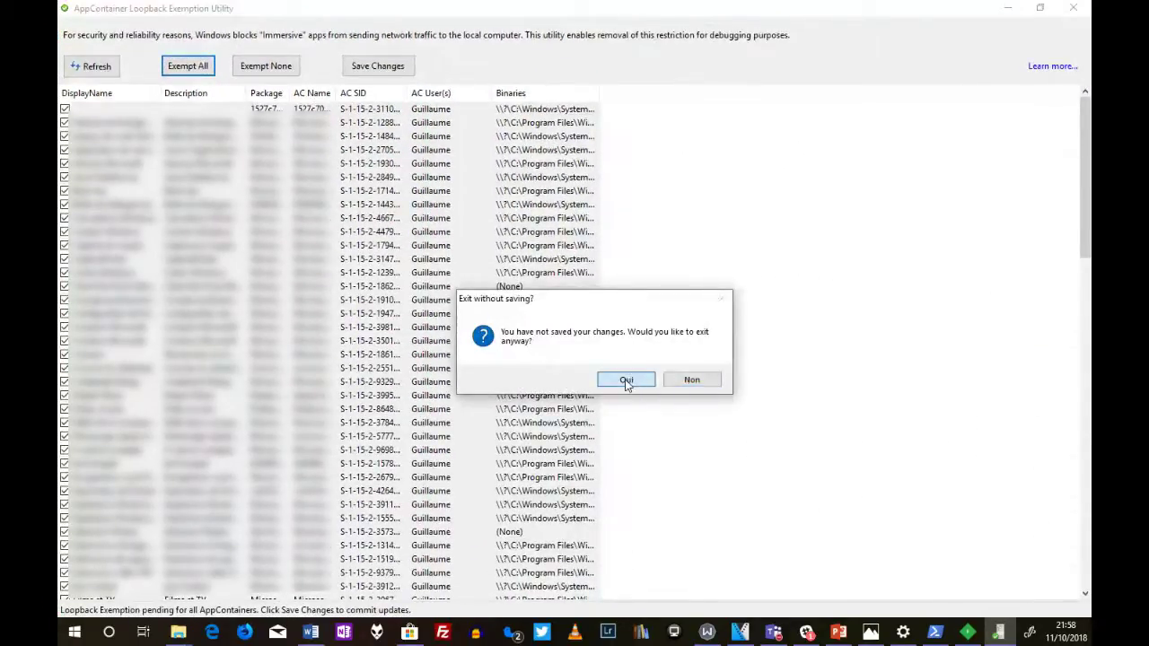
left_click(626, 380)
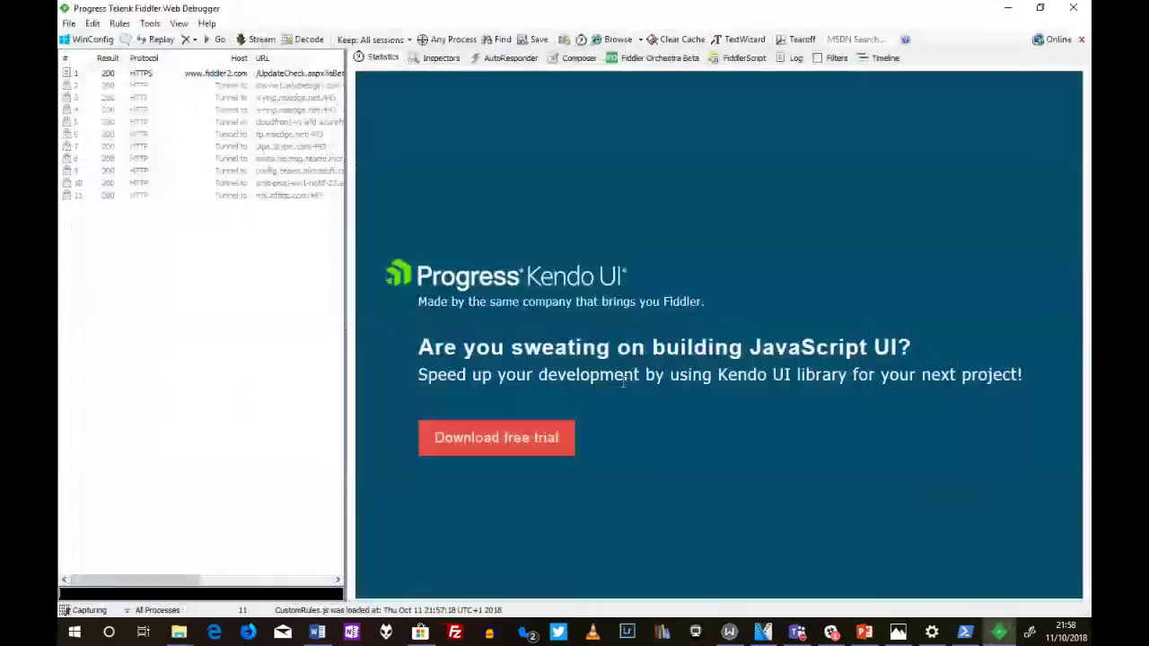
Step: Reopen the loopback exemption utility from WinConfig, exempt all AppContainers, save the changes and close the utility
left_click(61, 43)
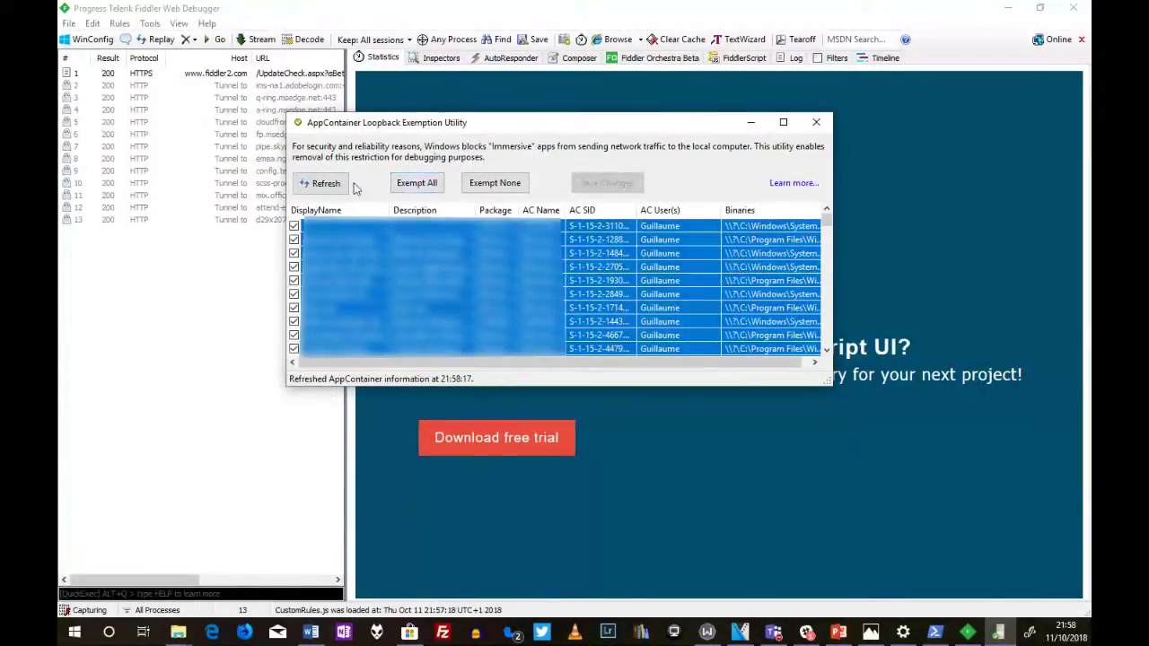
left_click(431, 186)
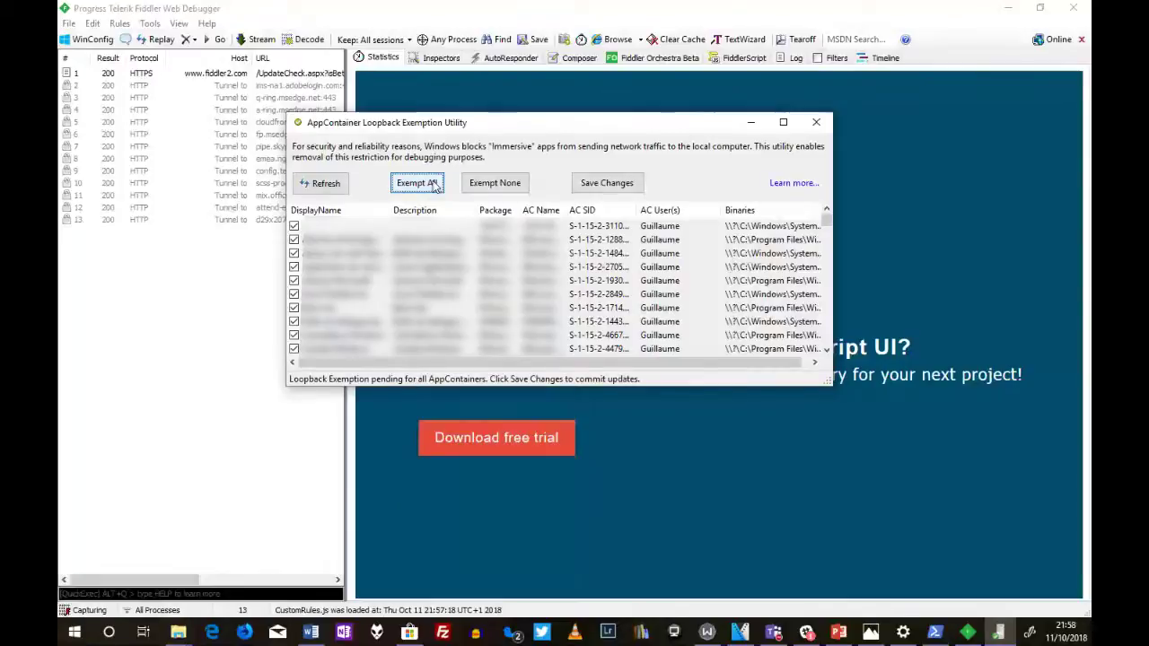
left_click(592, 188)
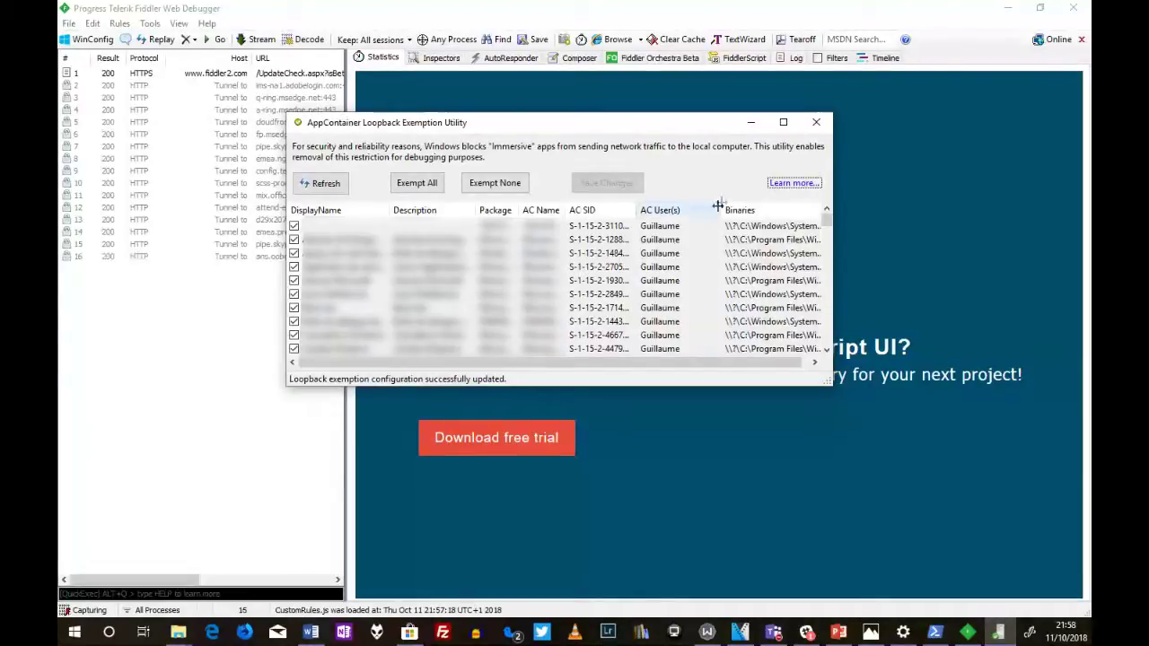
left_click(816, 122)
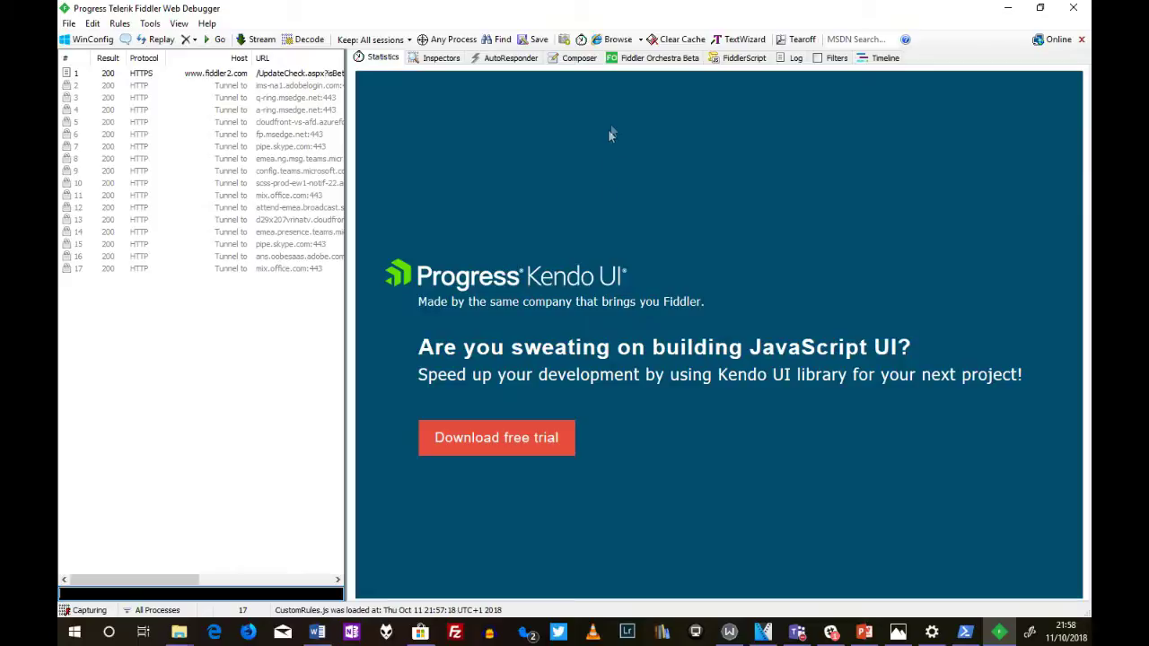
Step: Switch to Microsoft Store and search it for "eblm"
left_click(420, 634)
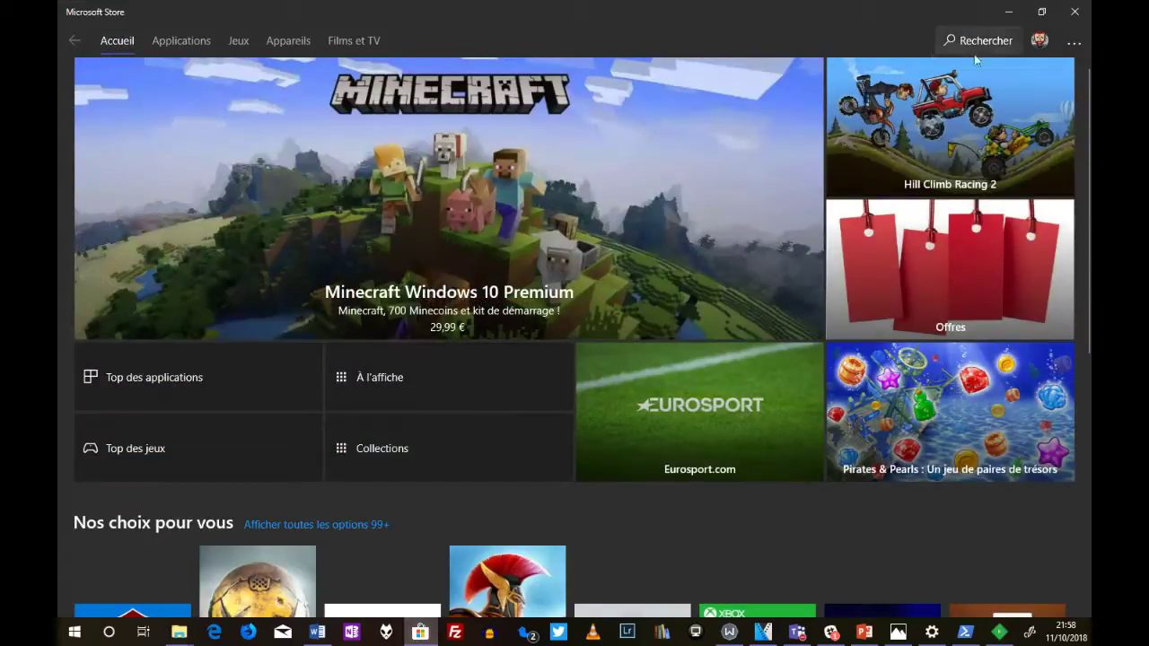
left_click(975, 40)
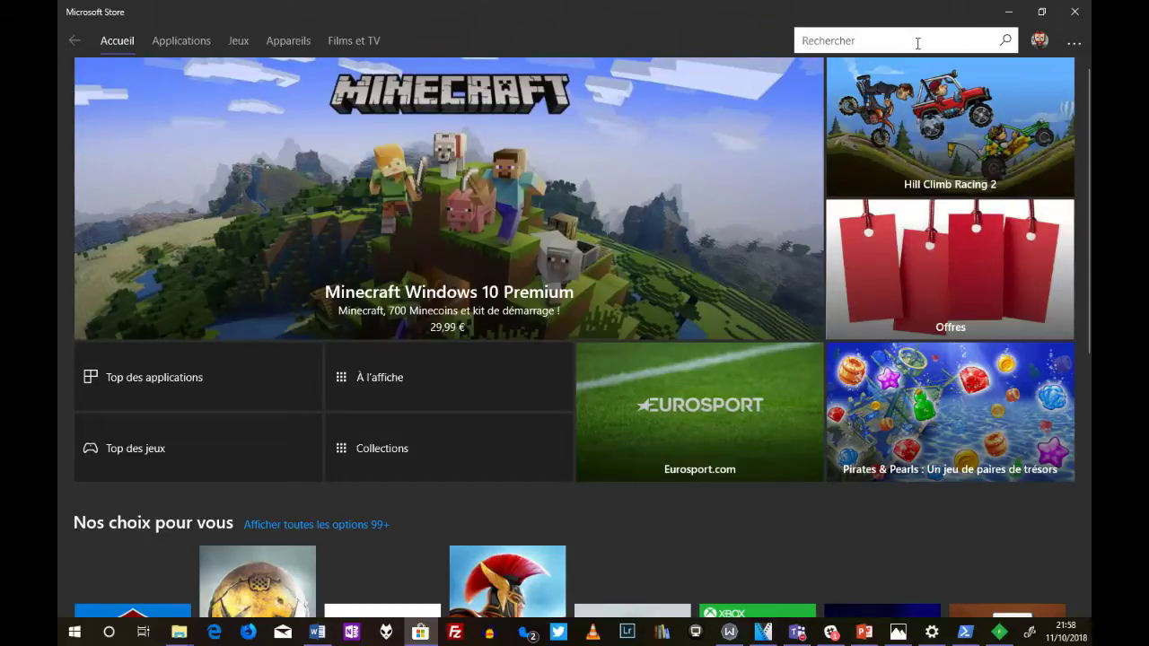
type("netflix")
key("Return")
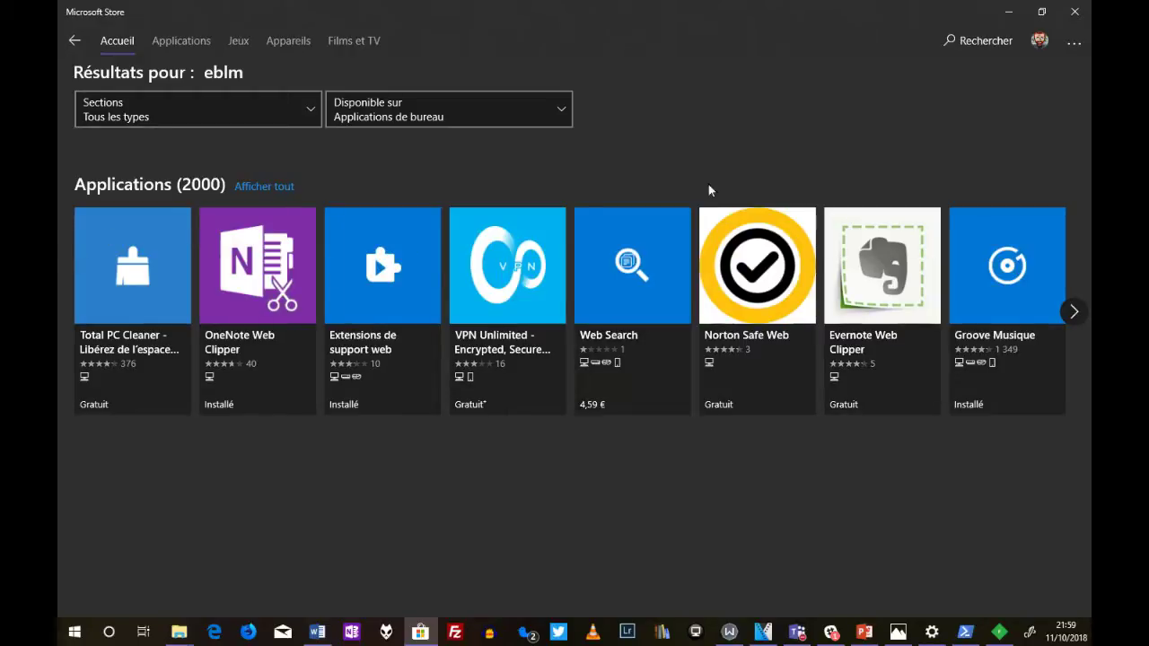
Step: Show all application results for the search and look through the list of apps
left_click(251, 187)
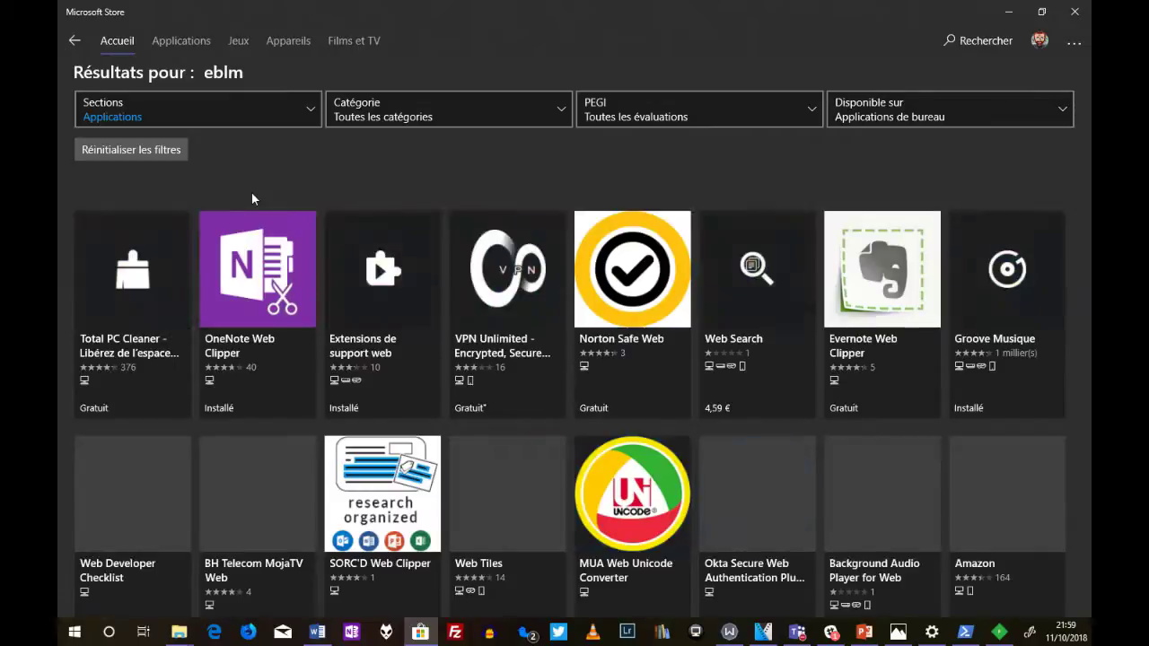
scroll(255, 195, "down", 2)
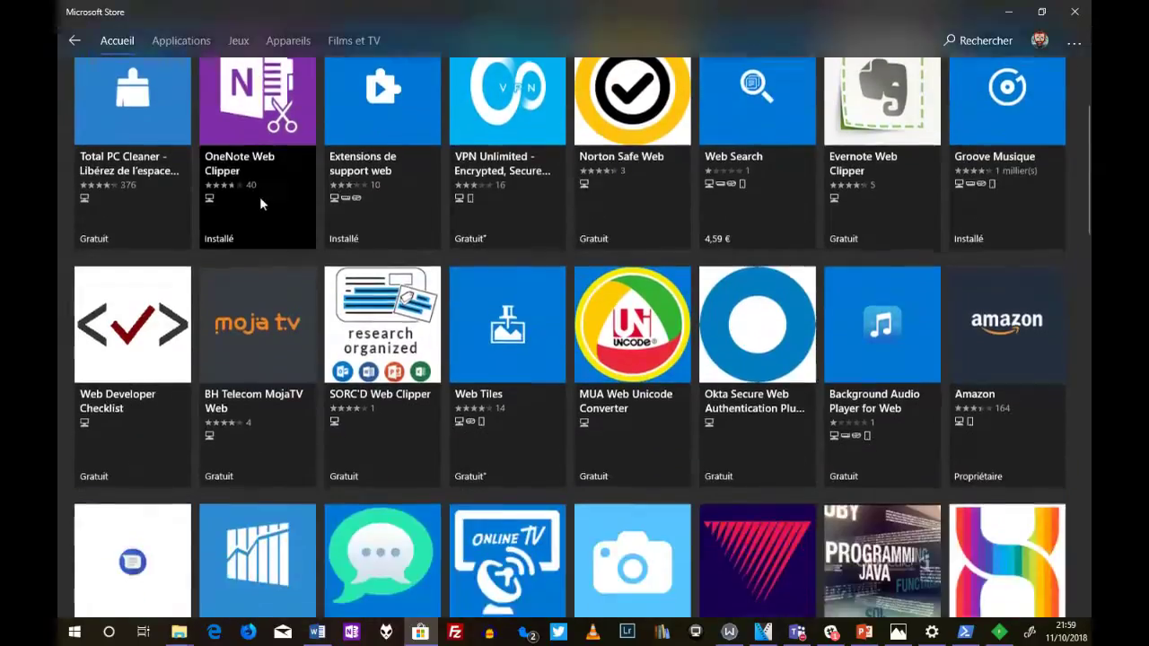
scroll(500, 231, "down", 2)
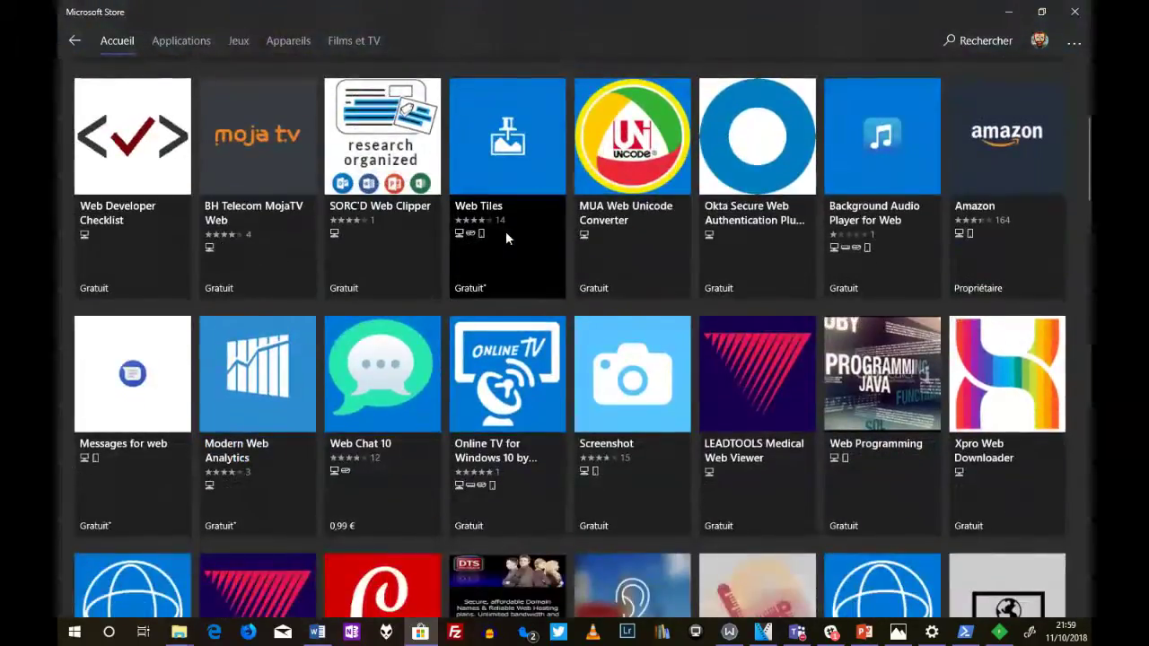
scroll(505, 231, "down", 3)
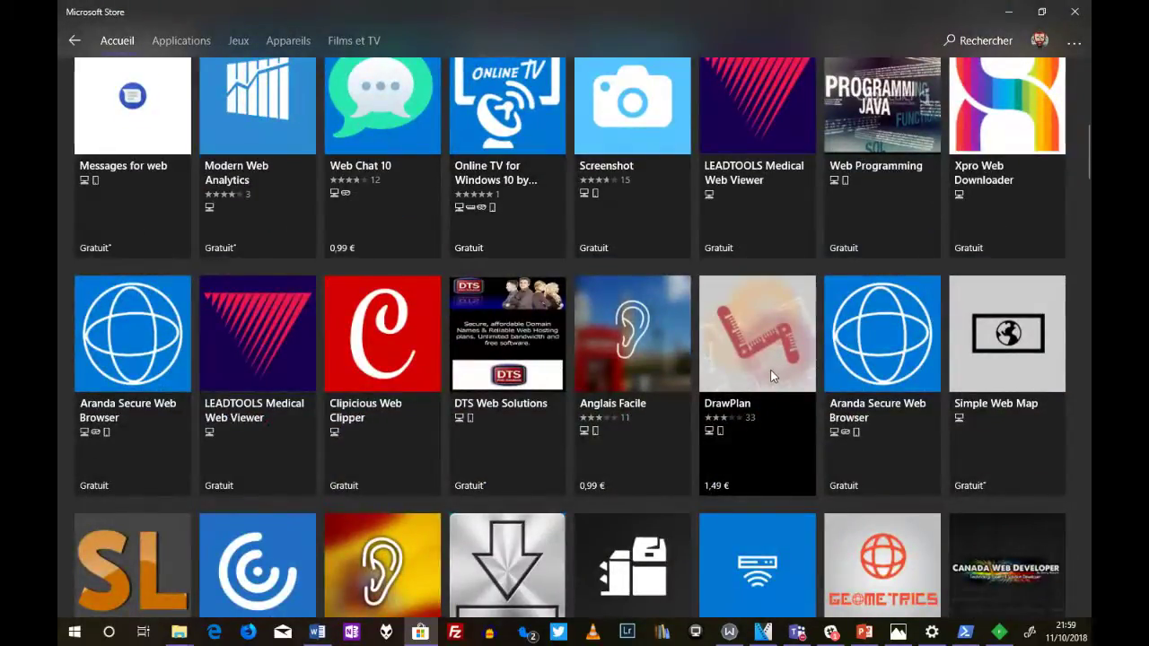
scroll(768, 364, "down", 1)
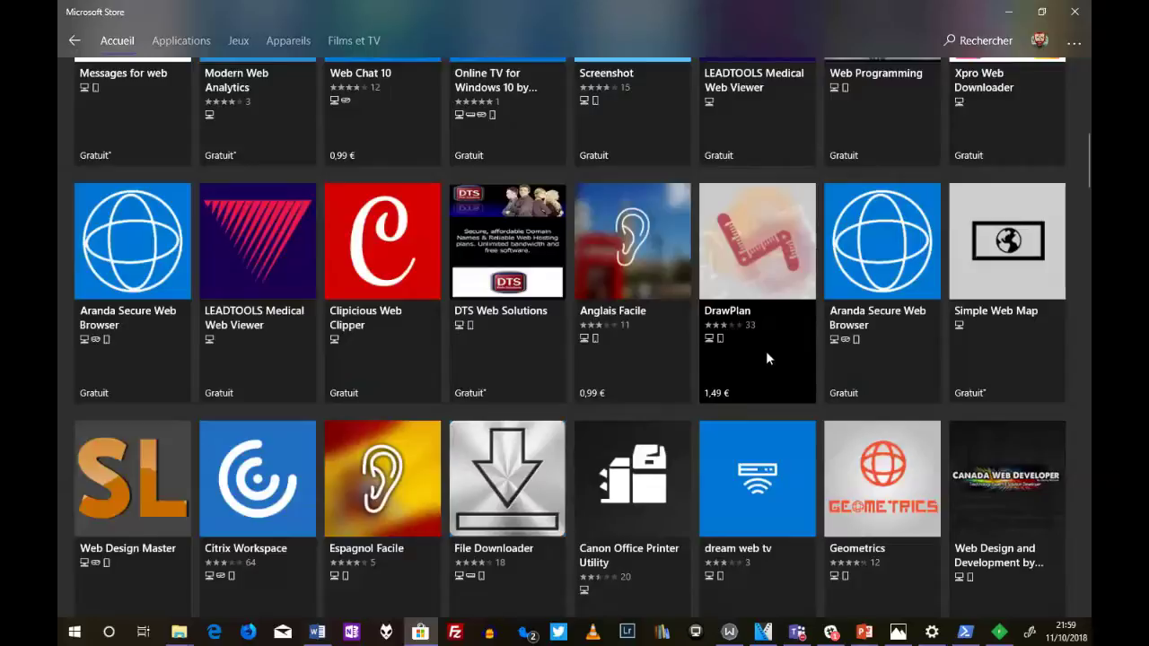
scroll(766, 351, "down", 6)
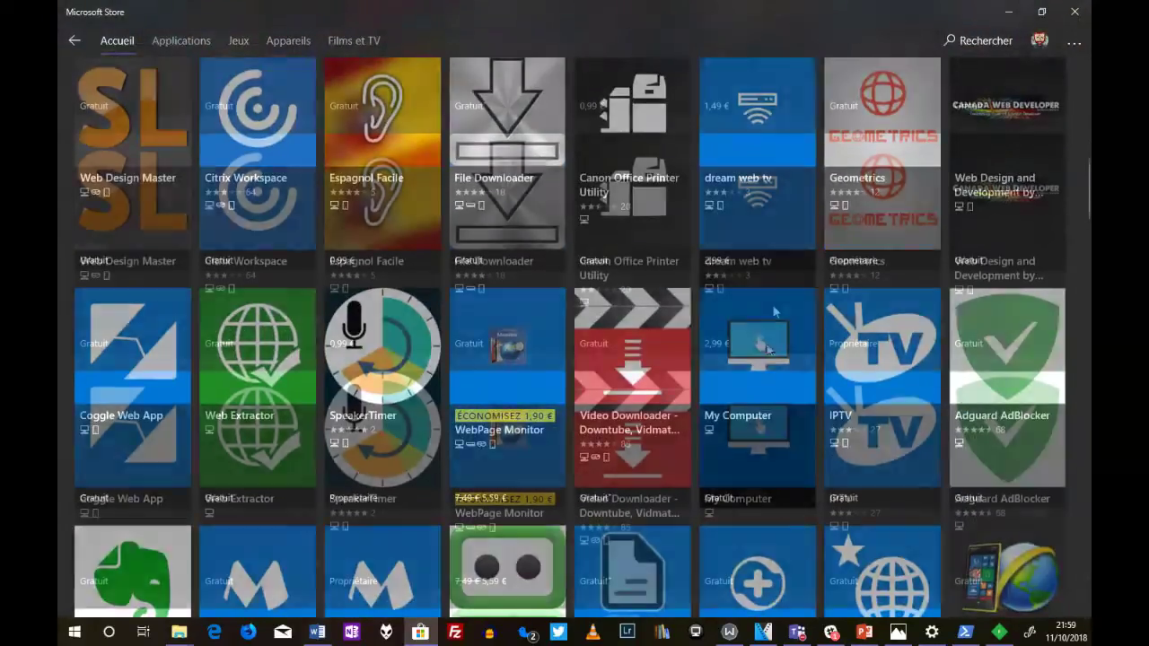
scroll(864, 121, "up", 9)
Step: Search the store for "VLC", open the VLC app page and install the app
left_click(998, 42)
key("BackSpace")
key("BackSpace")
key("BackSpace")
key("BackSpace")
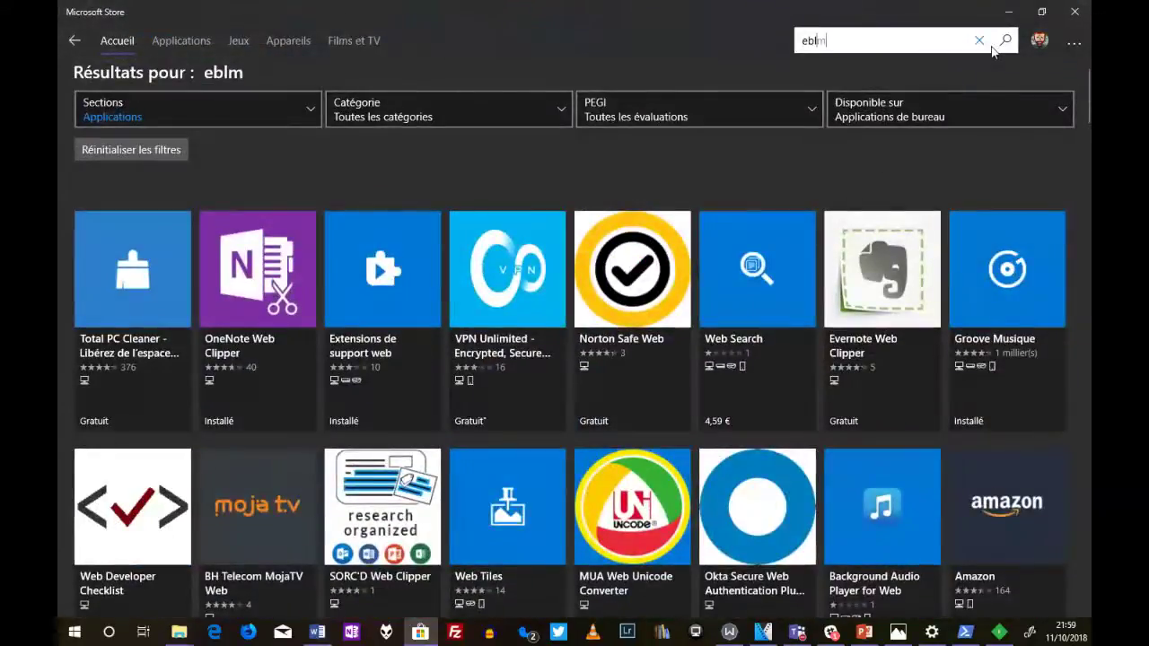
type("VLC")
key("Return")
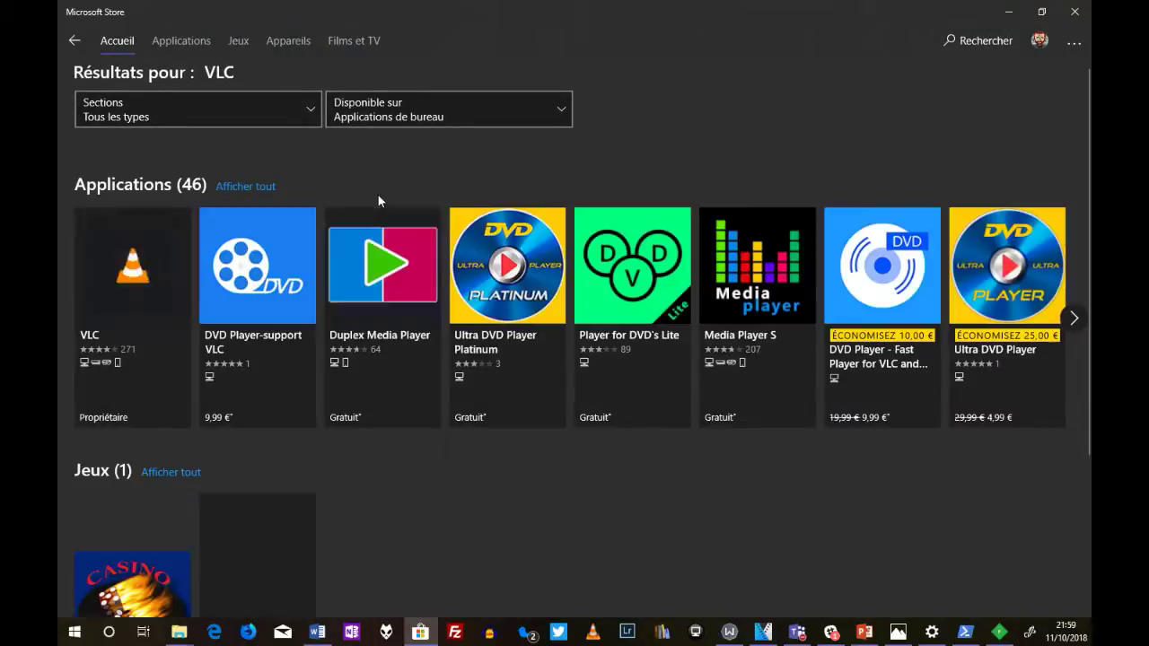
left_click(124, 250)
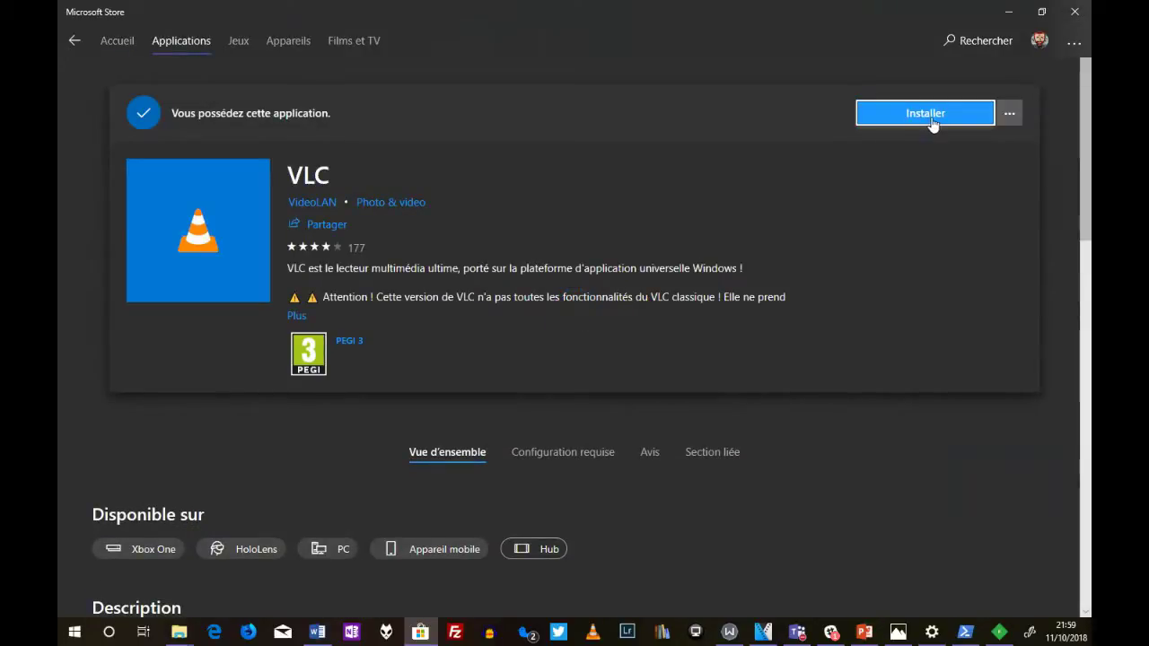
left_click(933, 124)
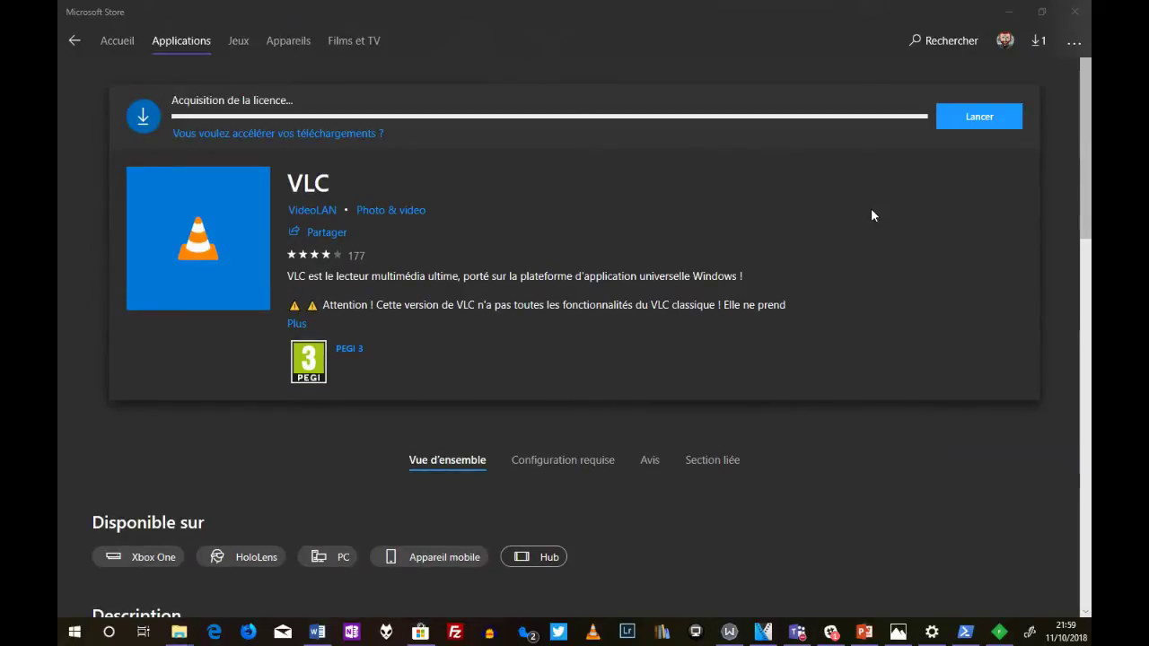
Step: Switch to Fiddler, widen the session list pane and go through the captured requests down to the newest ones
key("alt+Tab")
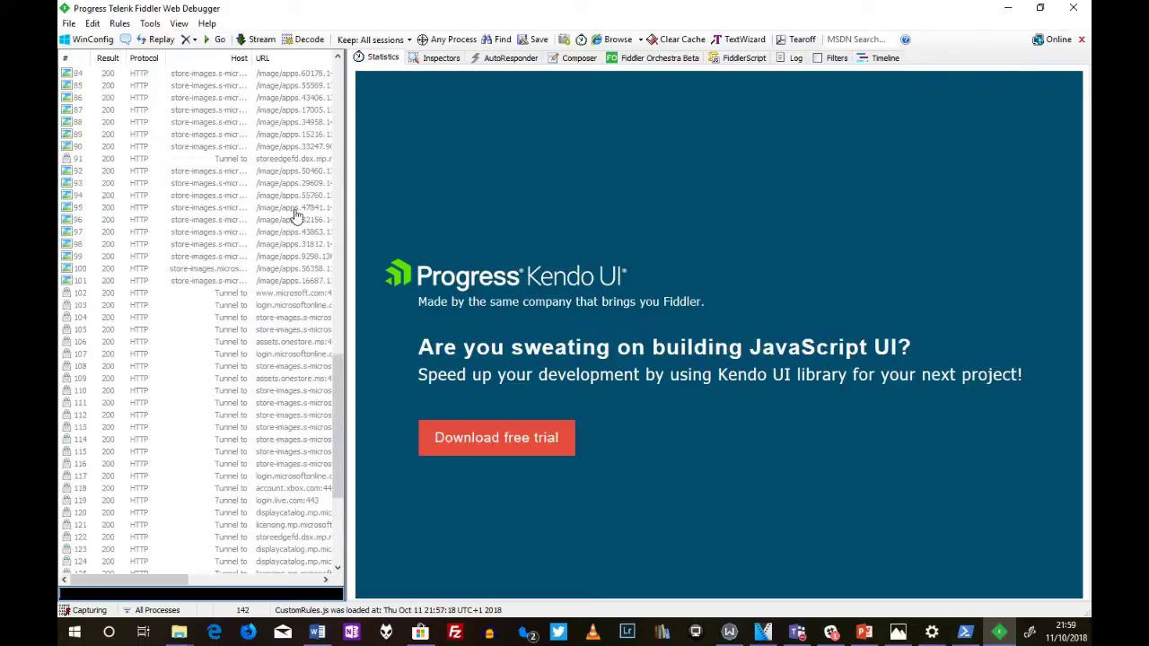
left_click_drag(337, 386, 341, 101)
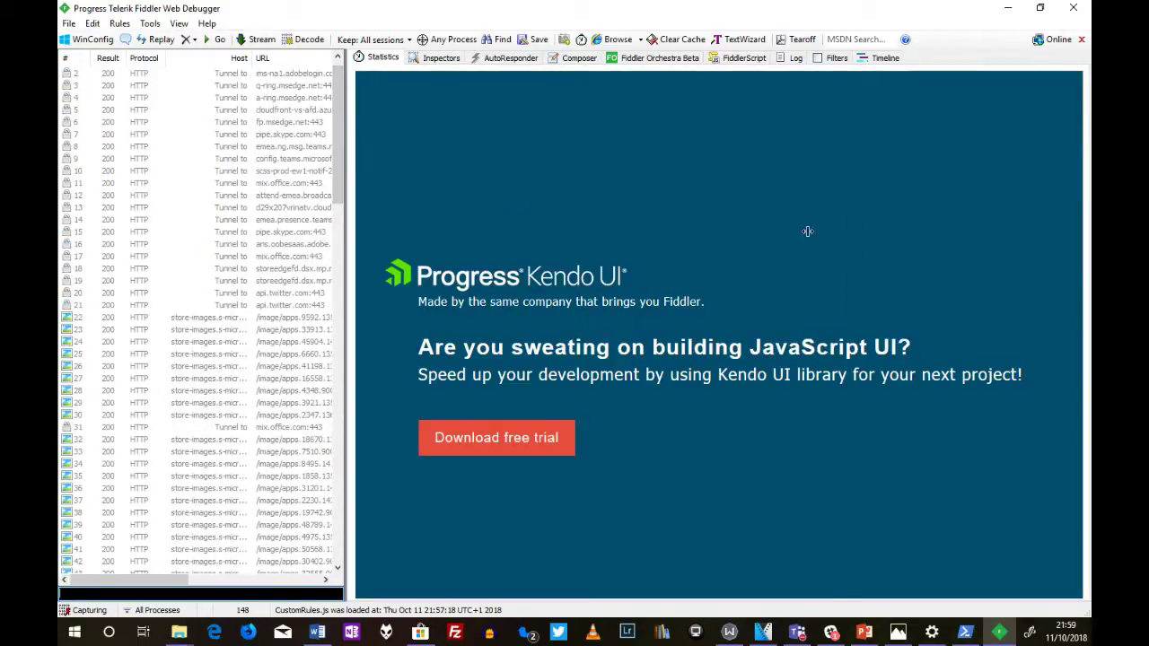
left_click_drag(808, 231, 853, 232)
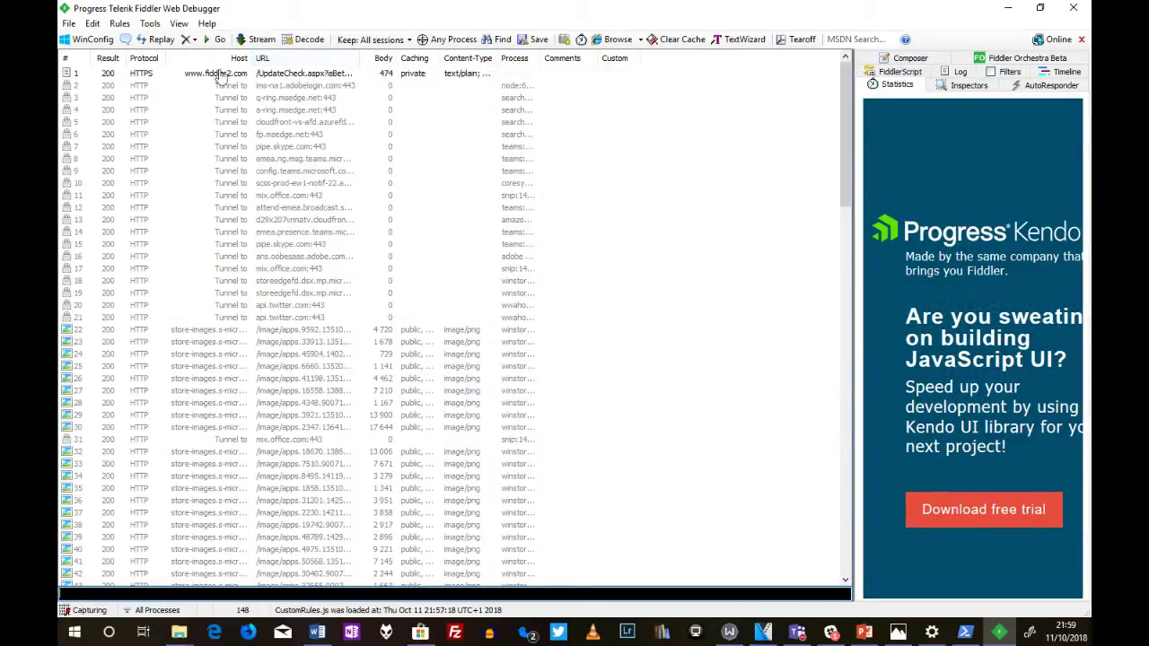
scroll(240, 244, "down", 1)
scroll(241, 244, "down", 20)
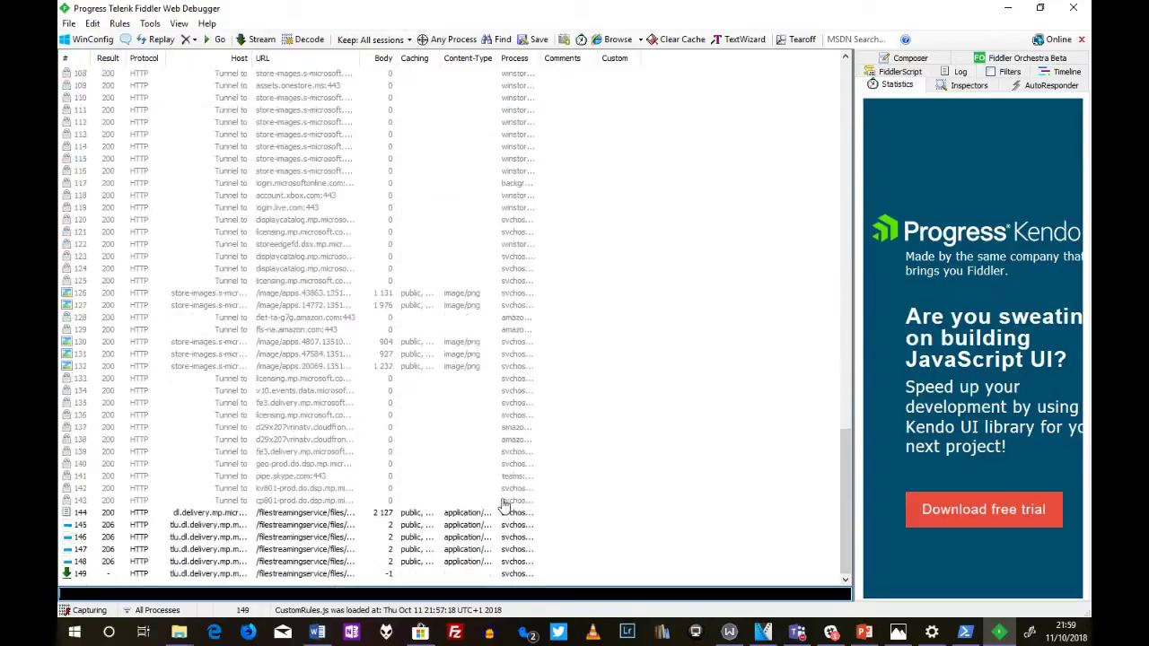
Step: Select session 149, check VLC's download progress in Microsoft Store and return to the session list in Fiddler
left_click(101, 574)
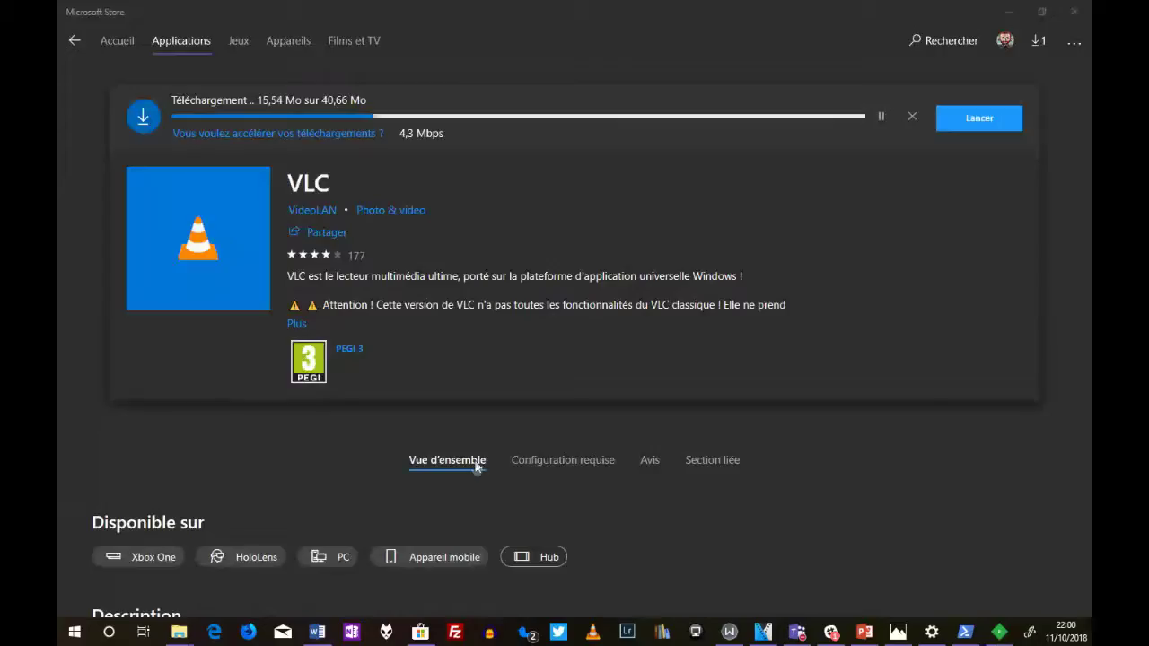
left_click(477, 466)
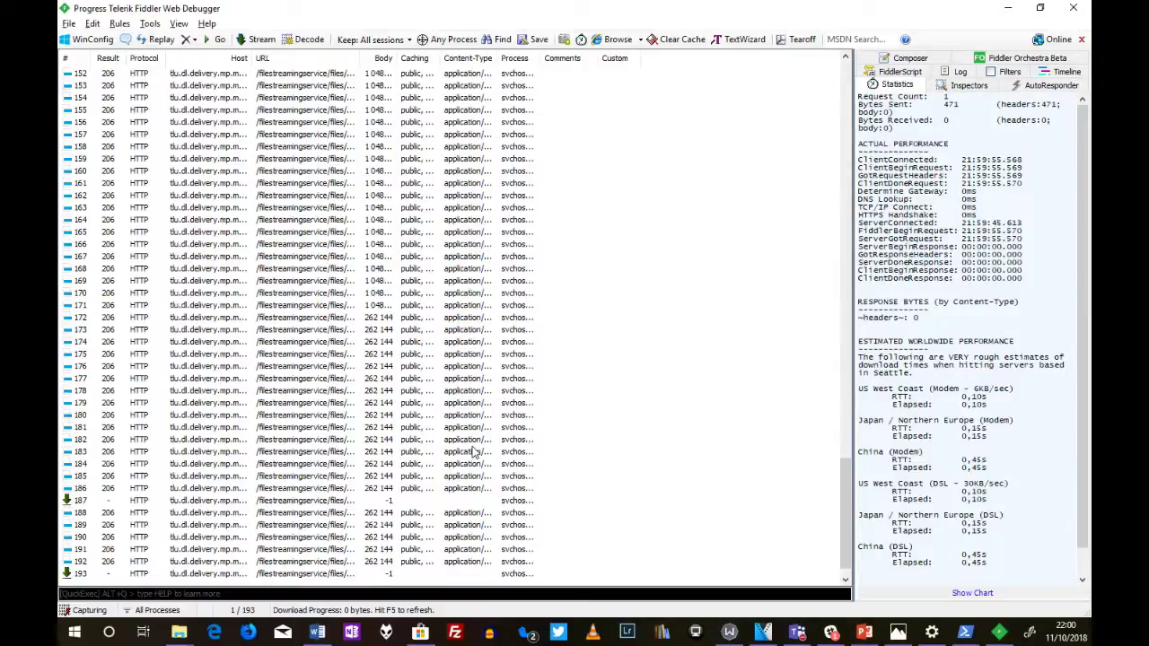
left_click(456, 110)
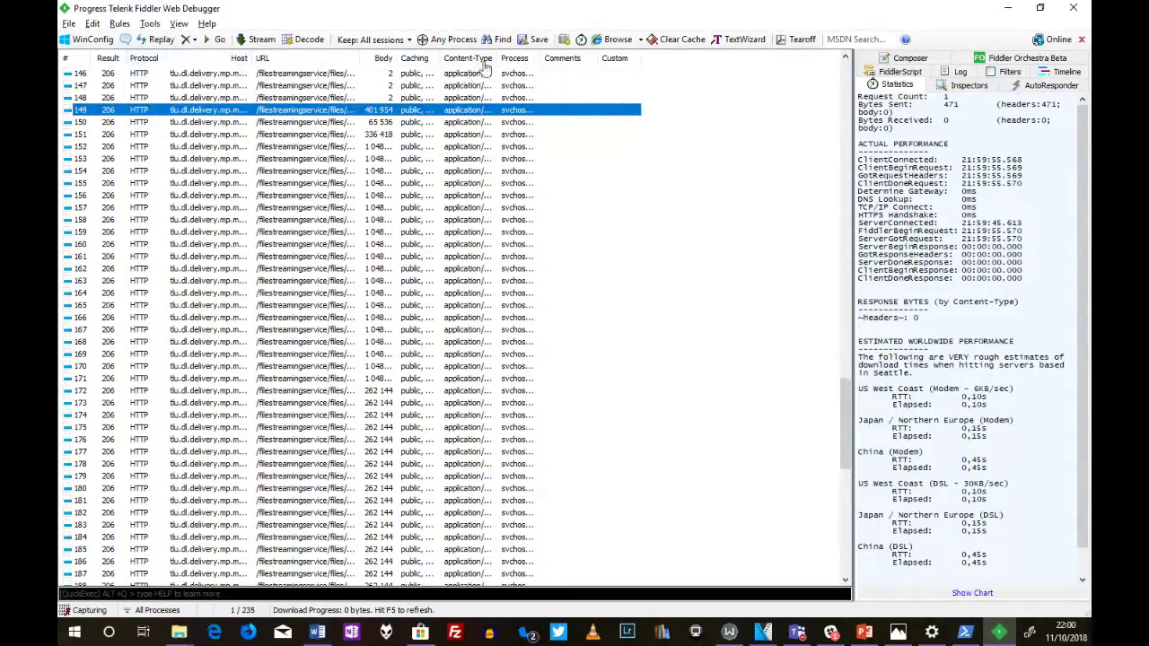
Step: Widen the Content-Type and Caching columns to show their full values for the file download sessions
left_click_drag(495, 59, 590, 65)
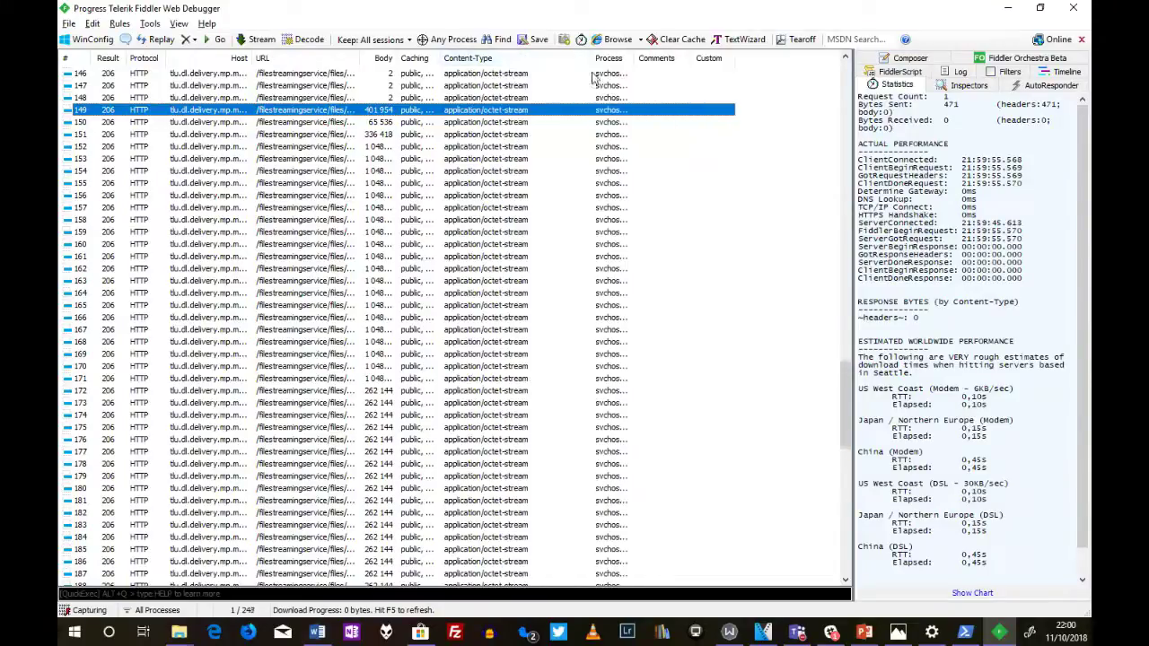
scroll(478, 386, "down", 15)
scroll(478, 386, "down", 5)
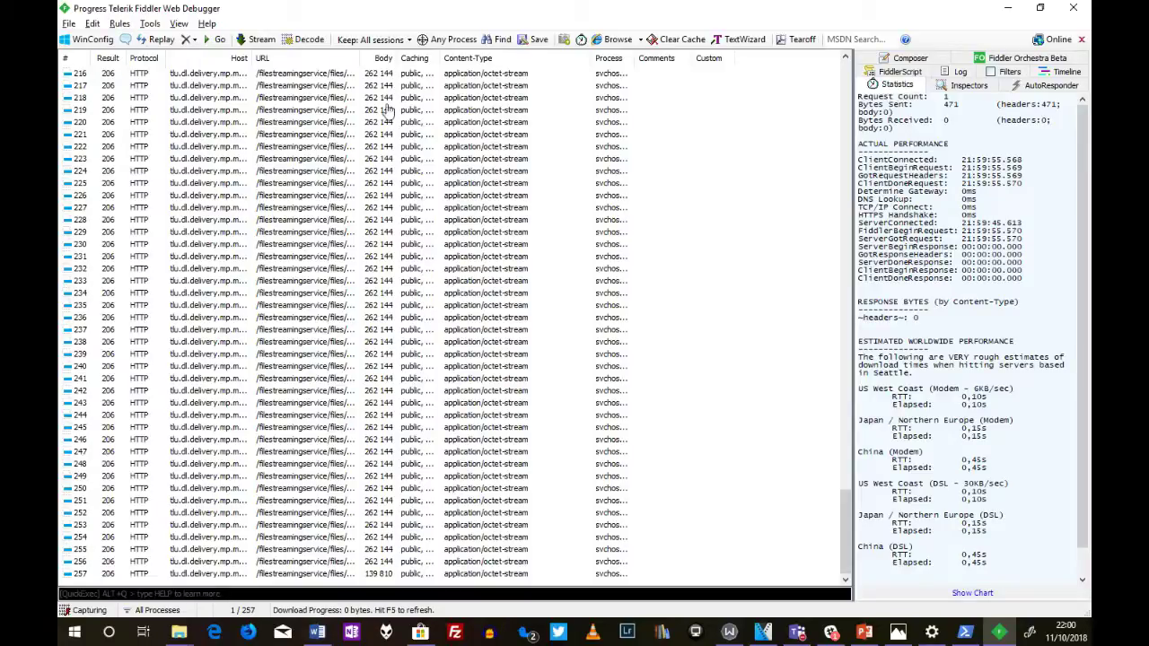
double_click(440, 59)
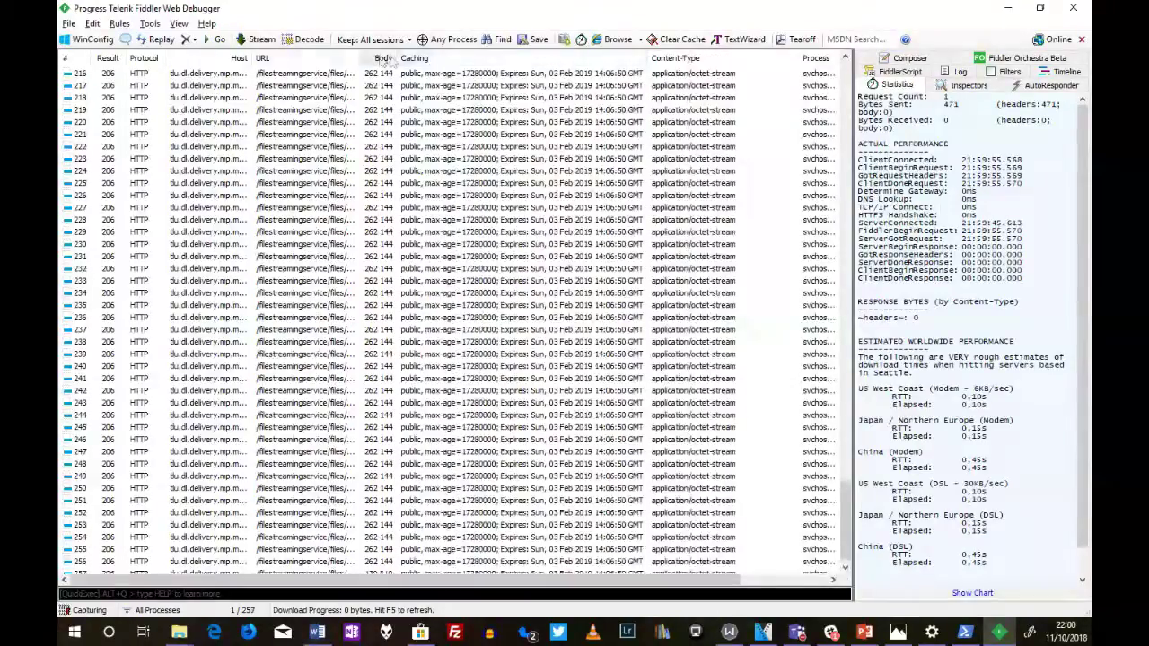
Step: Inspect the statistics of sessions 247 and 257, then sort the session list by URL and look through it
left_click(240, 402)
right_click(239, 396)
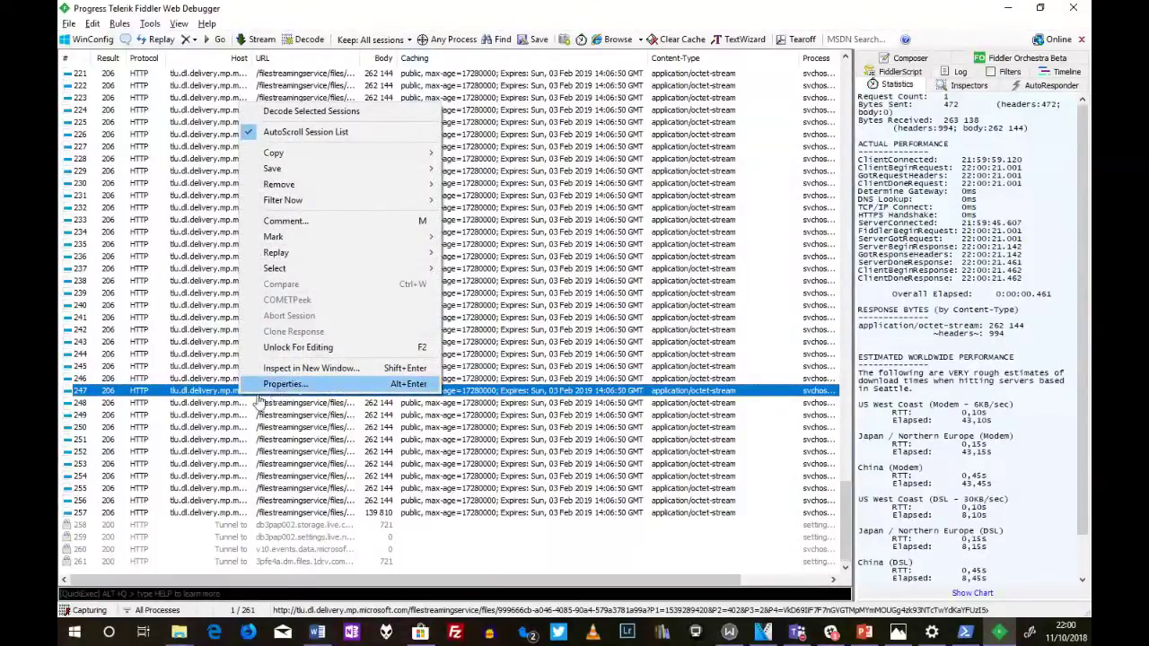
left_click(291, 489)
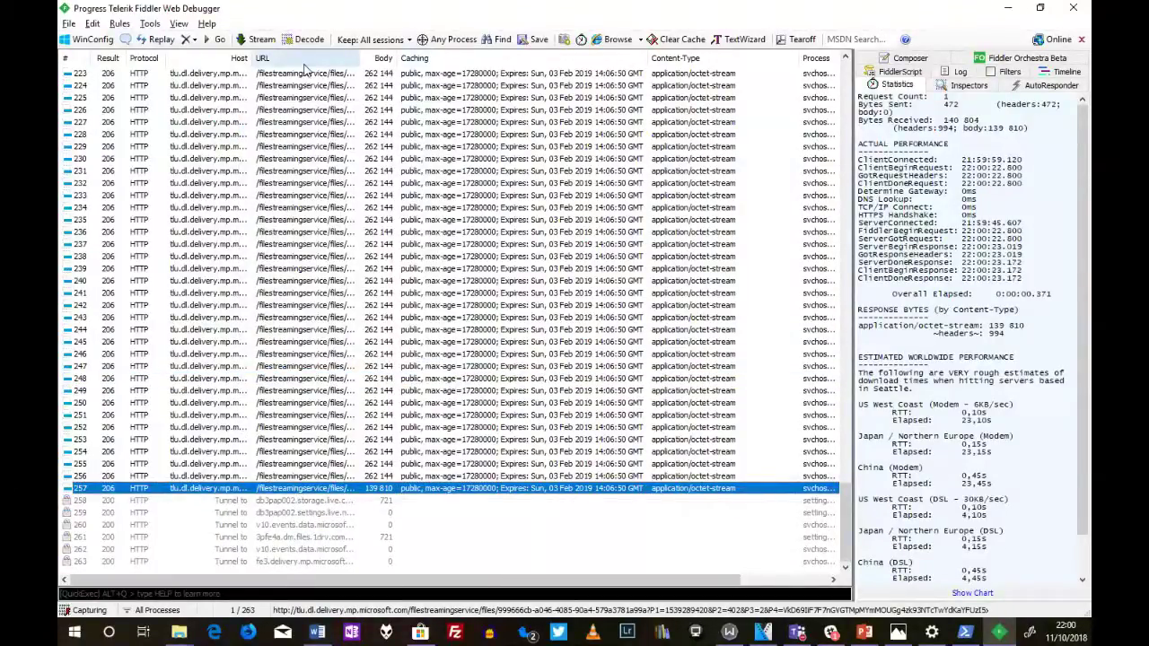
left_click(304, 59)
left_click_drag(844, 316, 802, 135)
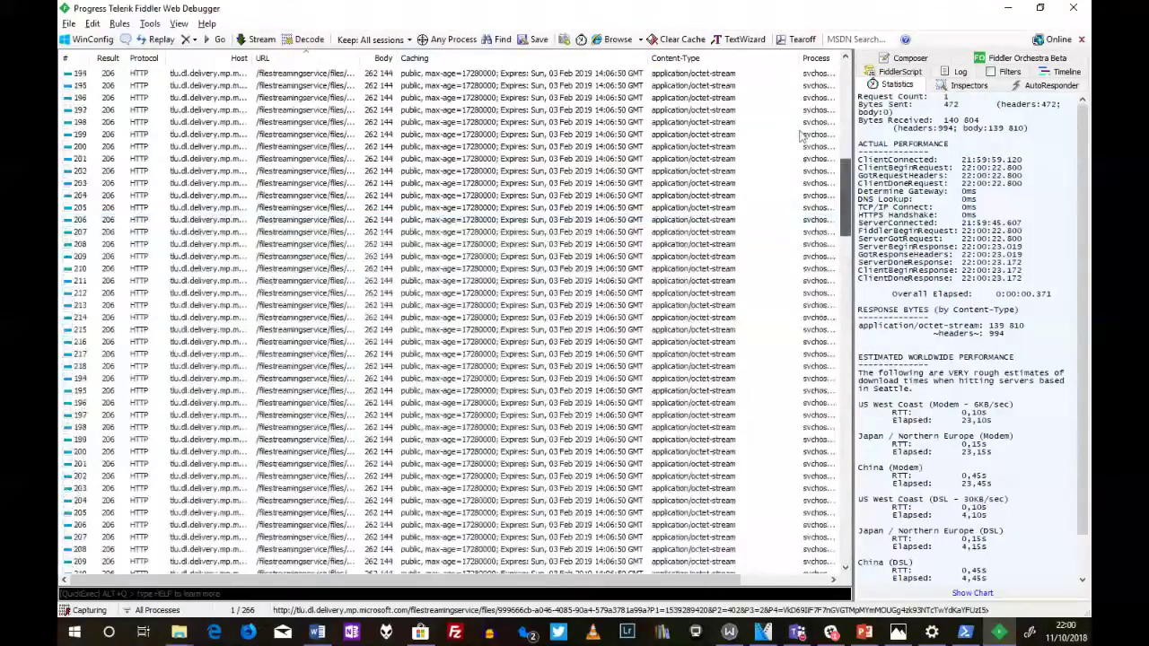
Step: Widen the URL column of the session list and copy the URL of file download session 150
scroll(801, 134, "up", 15)
left_click_drag(354, 58, 839, 57)
right_click(732, 79)
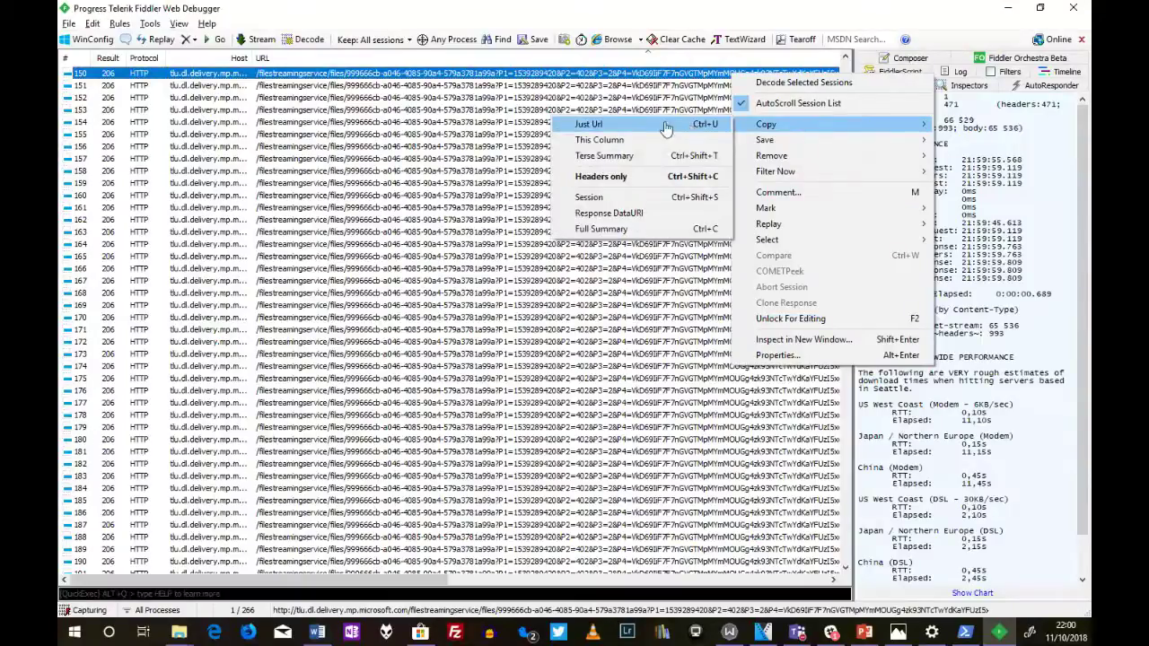
left_click(665, 125)
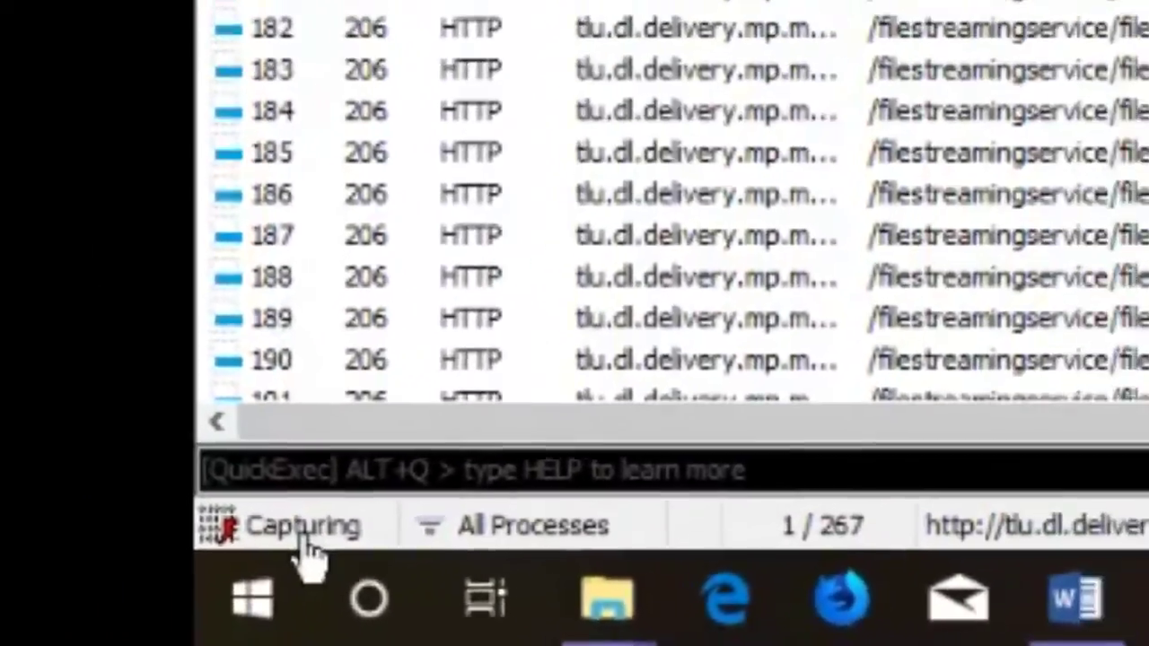
Step: Stop capturing traffic and go through the session list down to its end
left_click(204, 562)
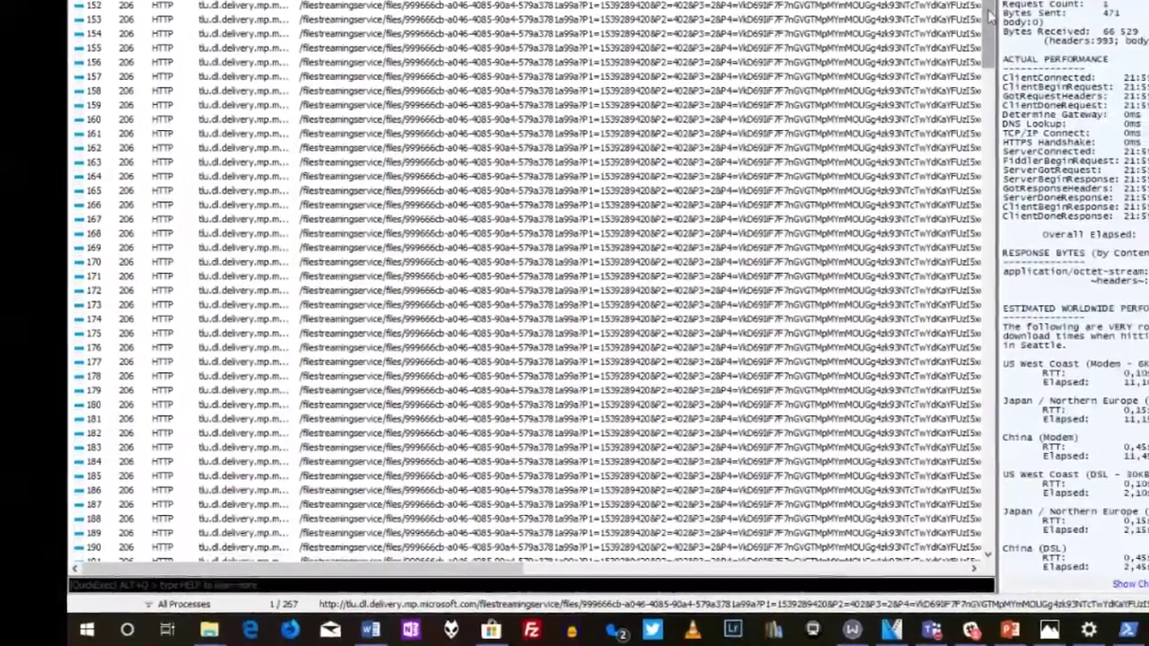
scroll(822, 211, "down", 15)
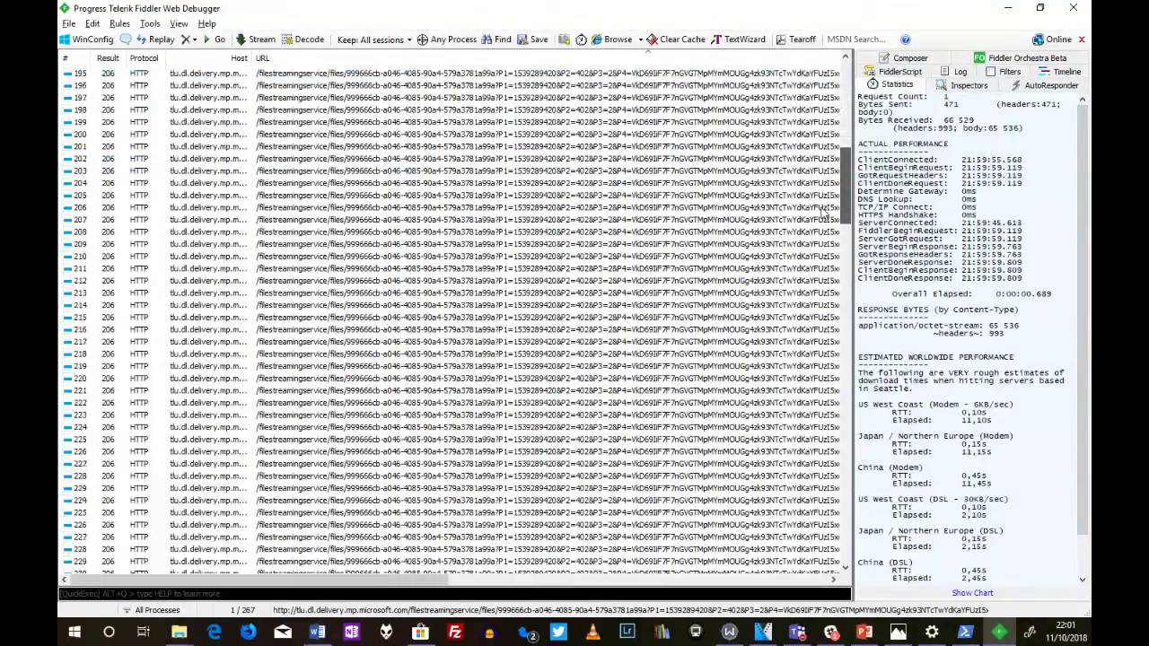
scroll(822, 212, "down", 10)
Step: Switch to Firefox and close every tab except the DuckDuckGo one
left_click(250, 635)
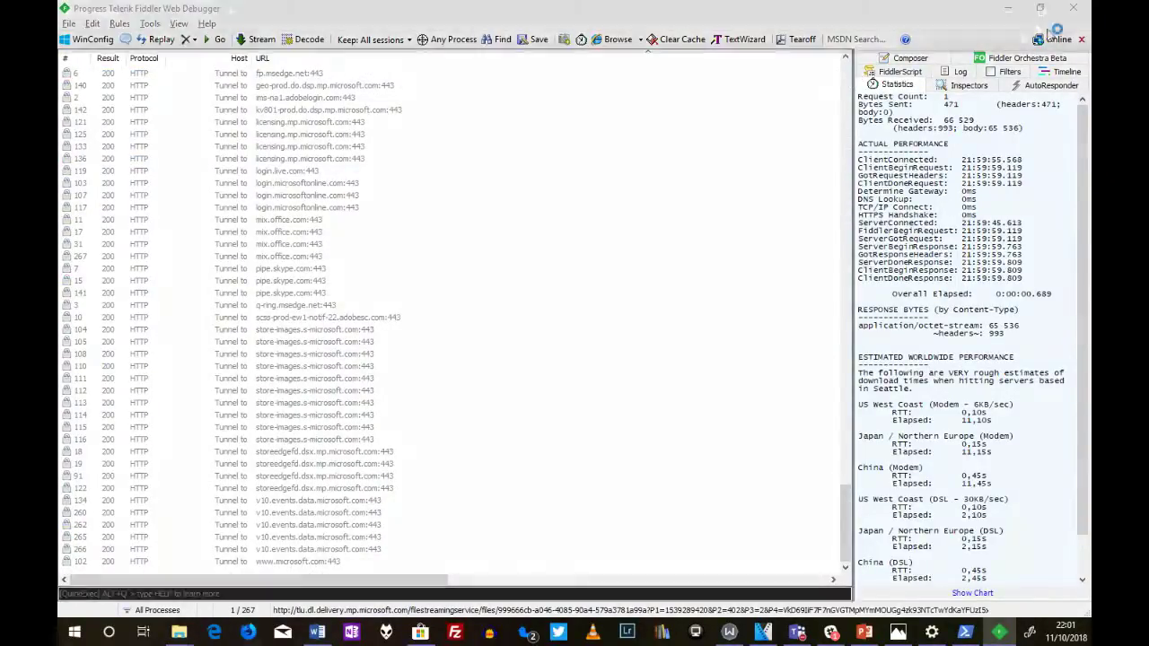
left_click(330, 20)
right_click(310, 17)
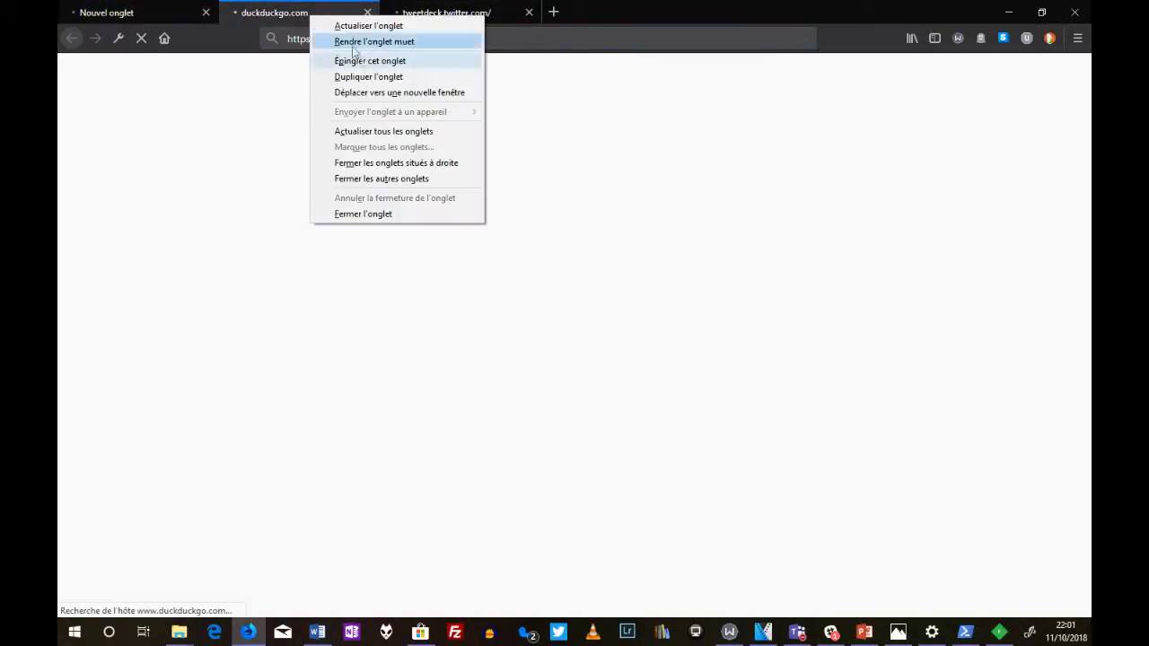
left_click(381, 178)
left_click(542, 332)
Step: Load the copied session URL and save the file VideoLAN.VLC_3.1.0.0_x64__paz6r1rewnh0a.Appx
left_click(389, 38)
key("ctrl+v")
key("Return")
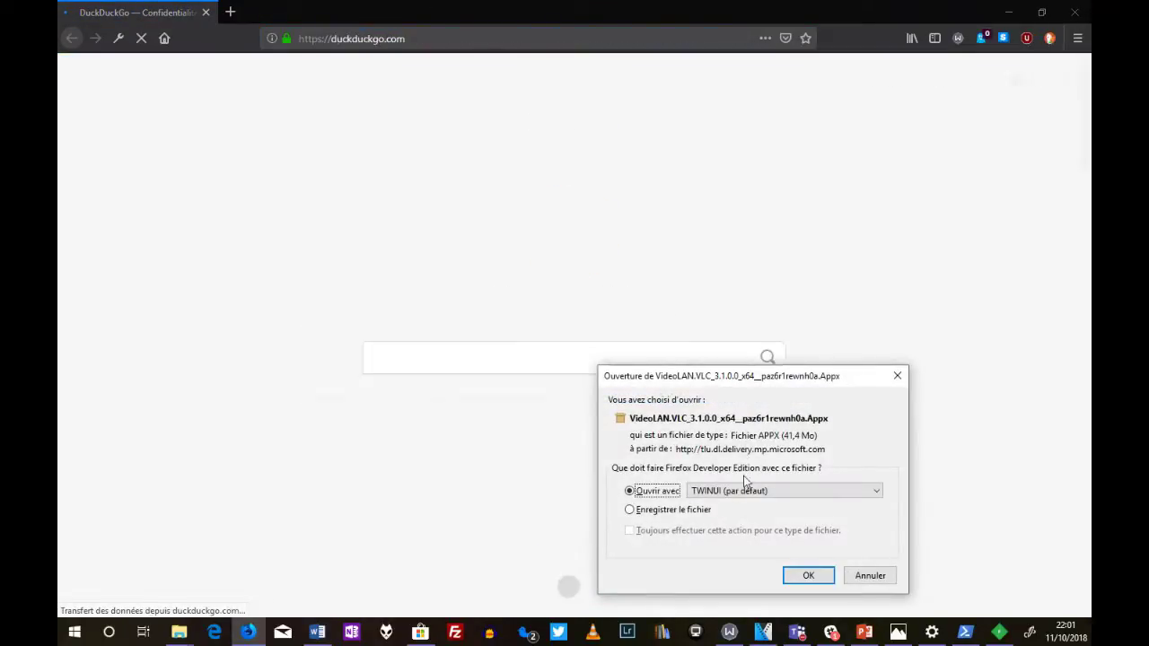
left_click(666, 513)
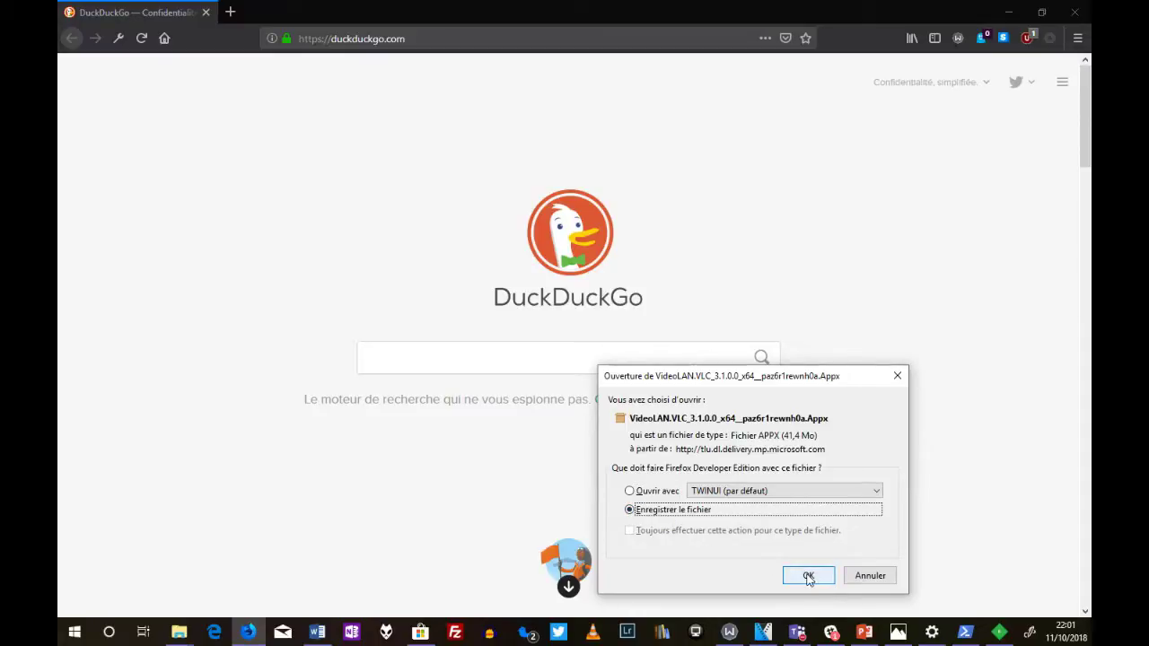
left_click(808, 577)
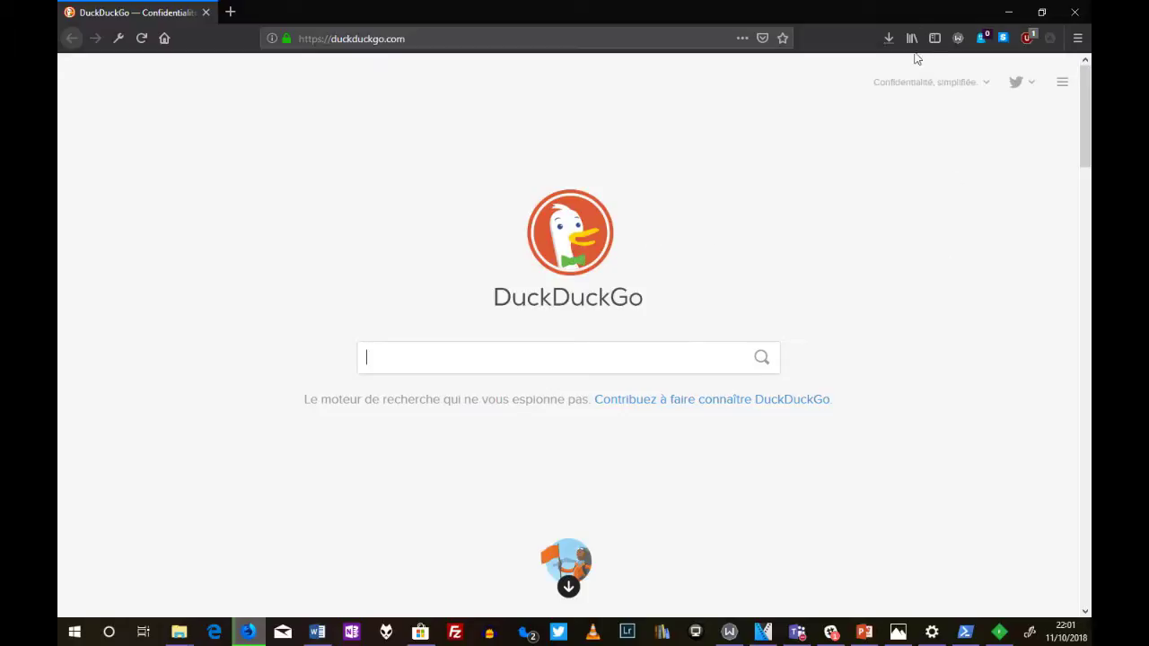
Step: Check the VLC package's download progress, look at VLC's installation status in Microsoft Store and close the Store
left_click(890, 40)
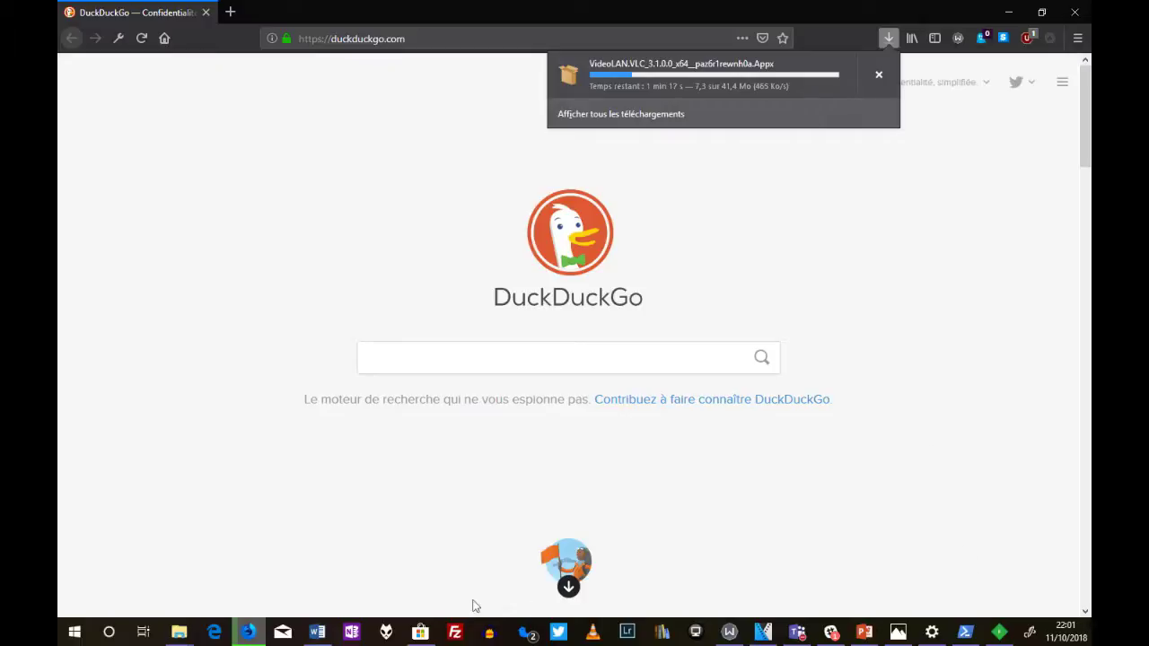
mouse_move(423, 644)
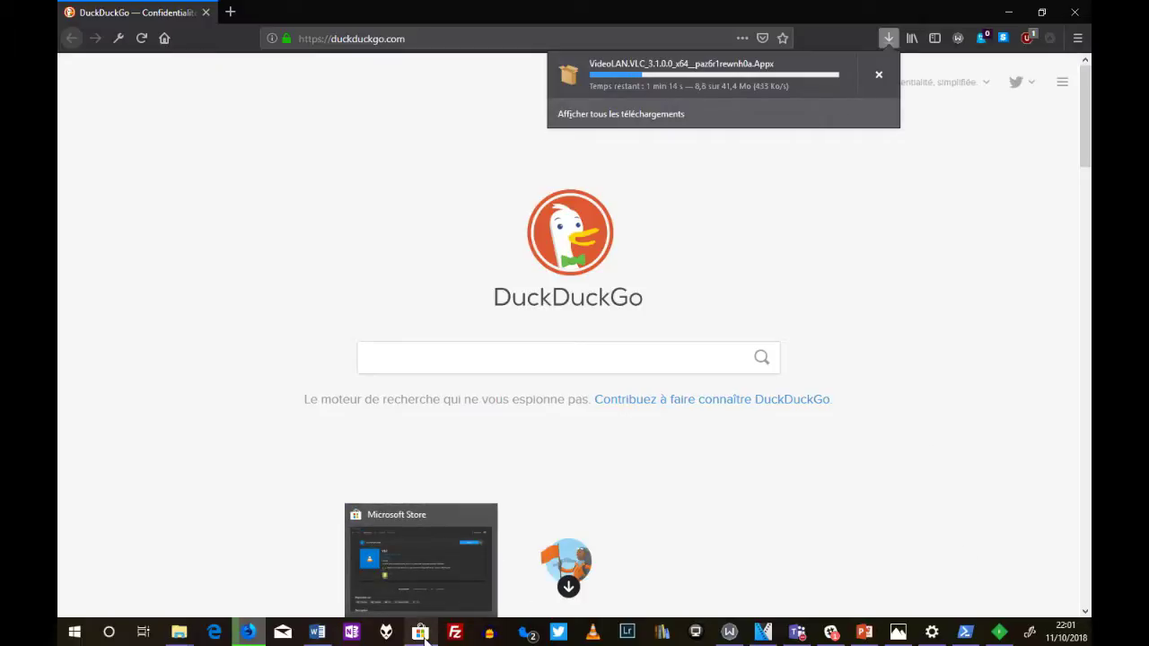
left_click(420, 632)
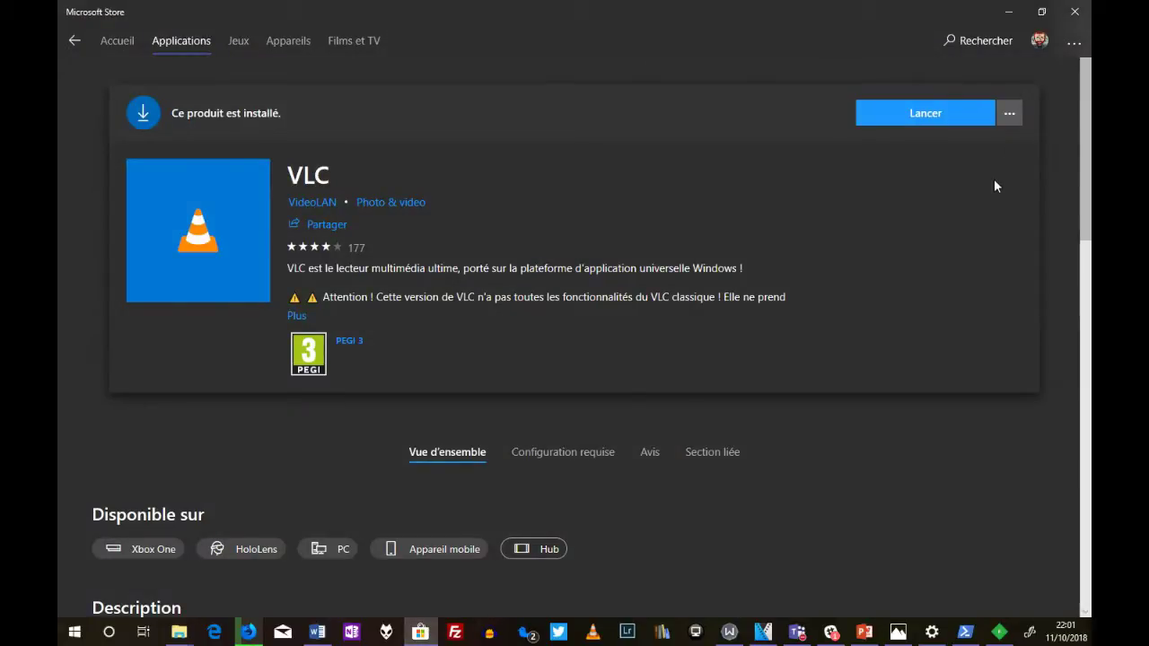
left_click(1073, 12)
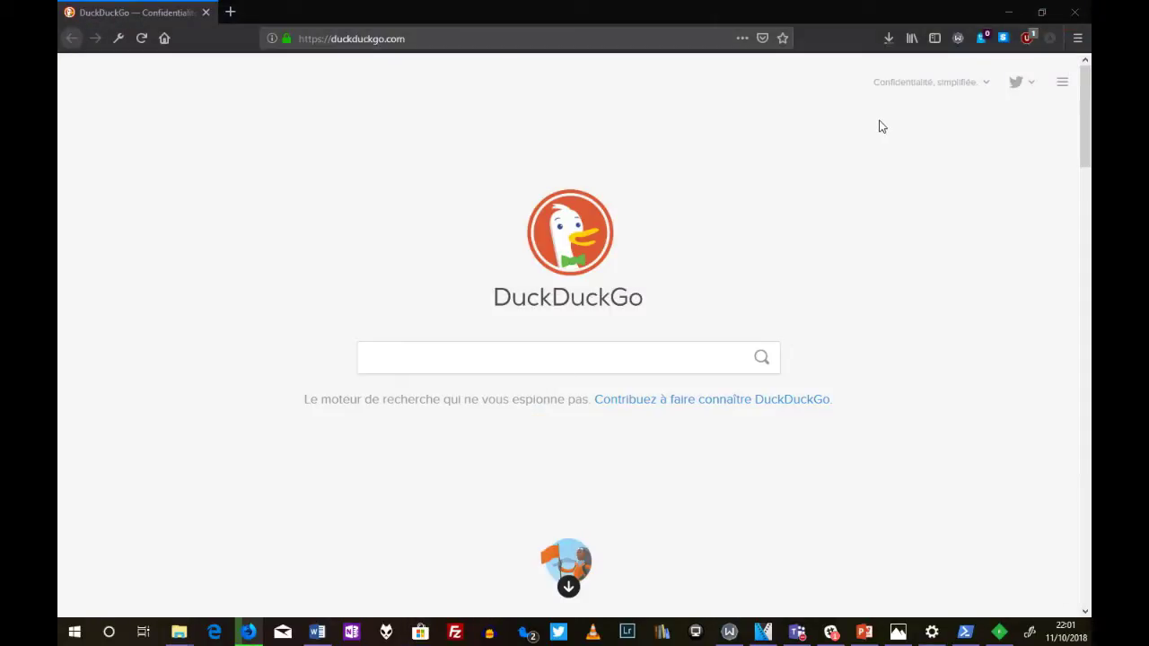
left_click(889, 38)
left_click(888, 38)
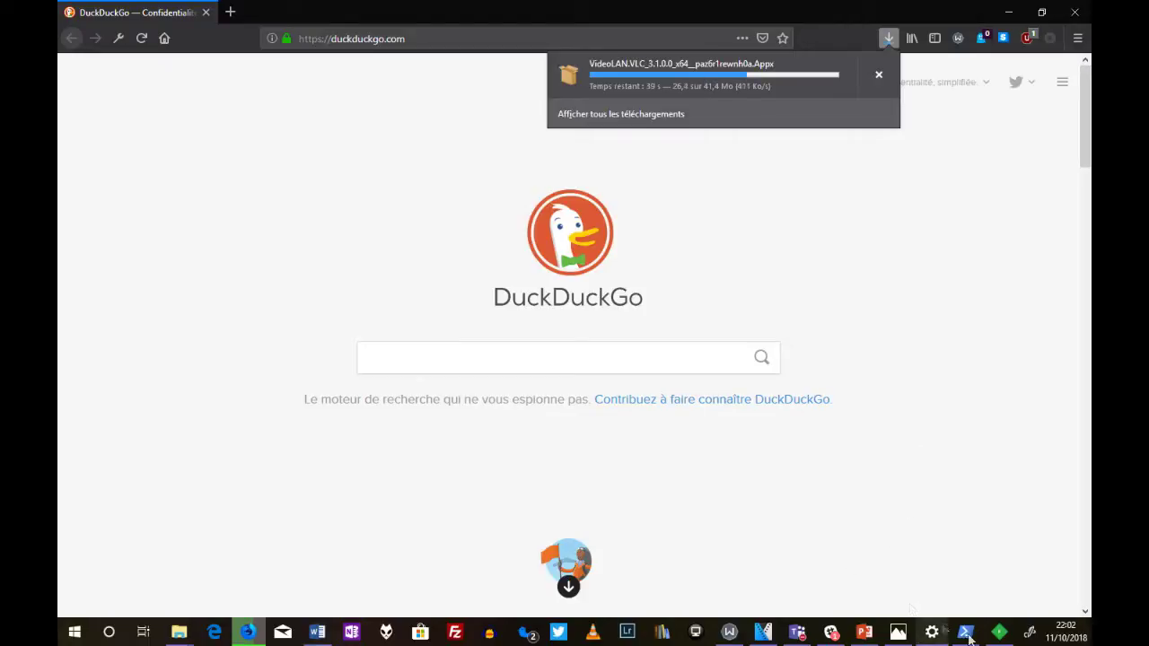
Step: Switch to Fiddler, resize the URL column and examine the body size, caching, content type and process of the file download sessions
left_click(1000, 634)
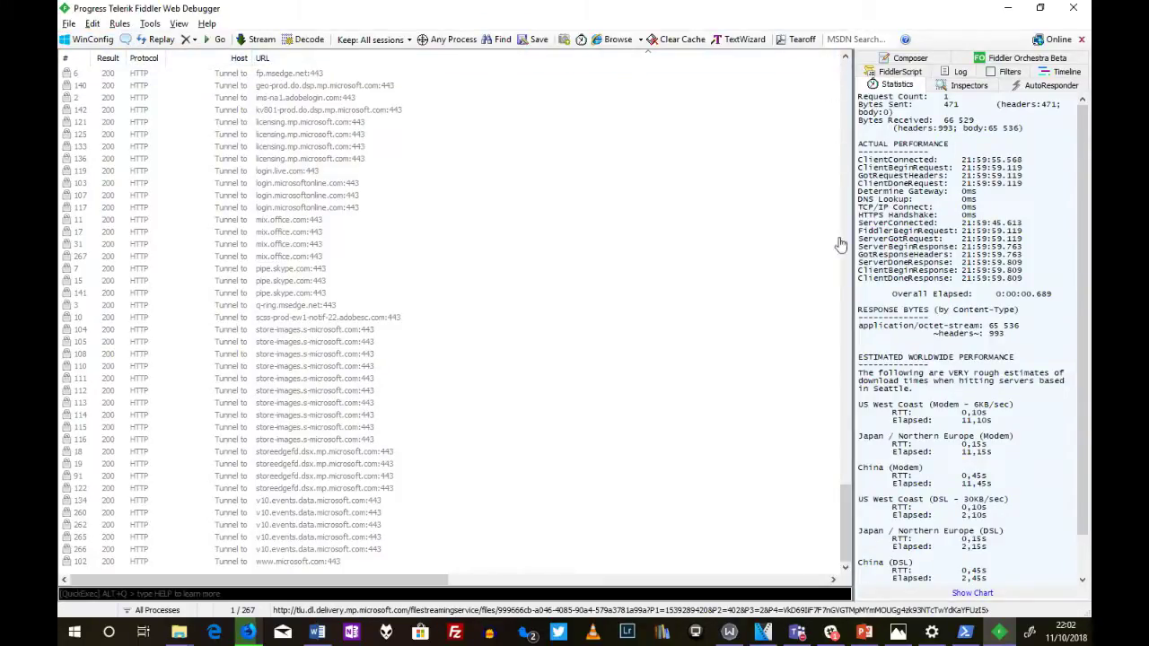
left_click_drag(440, 578, 693, 579)
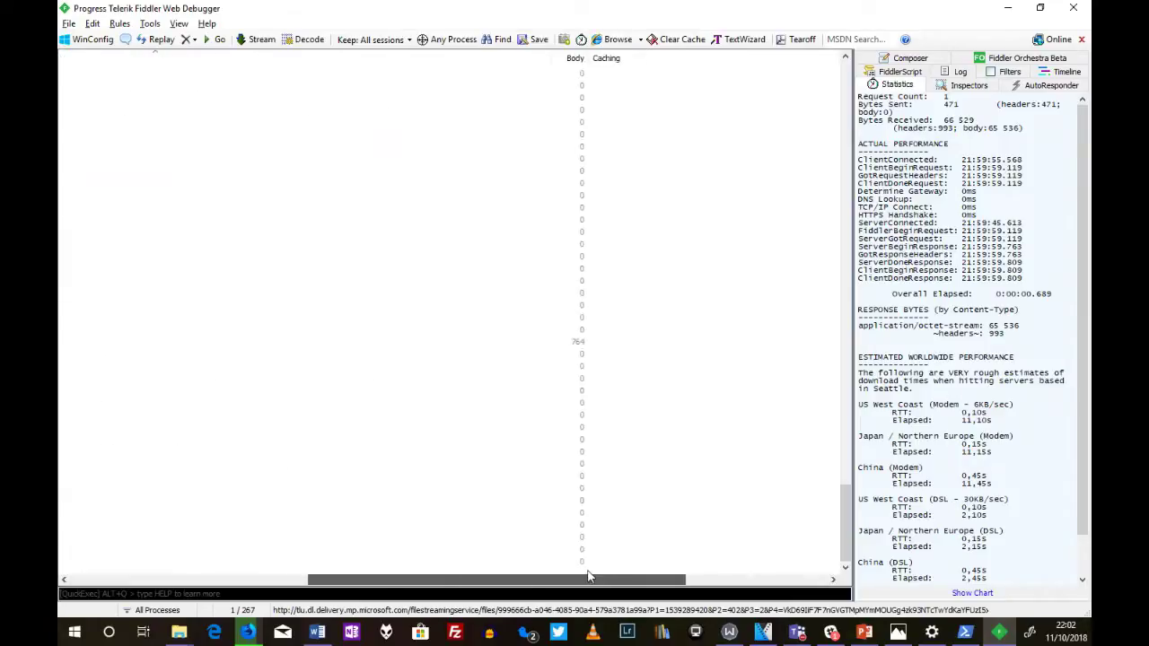
left_click_drag(458, 64, 203, 77)
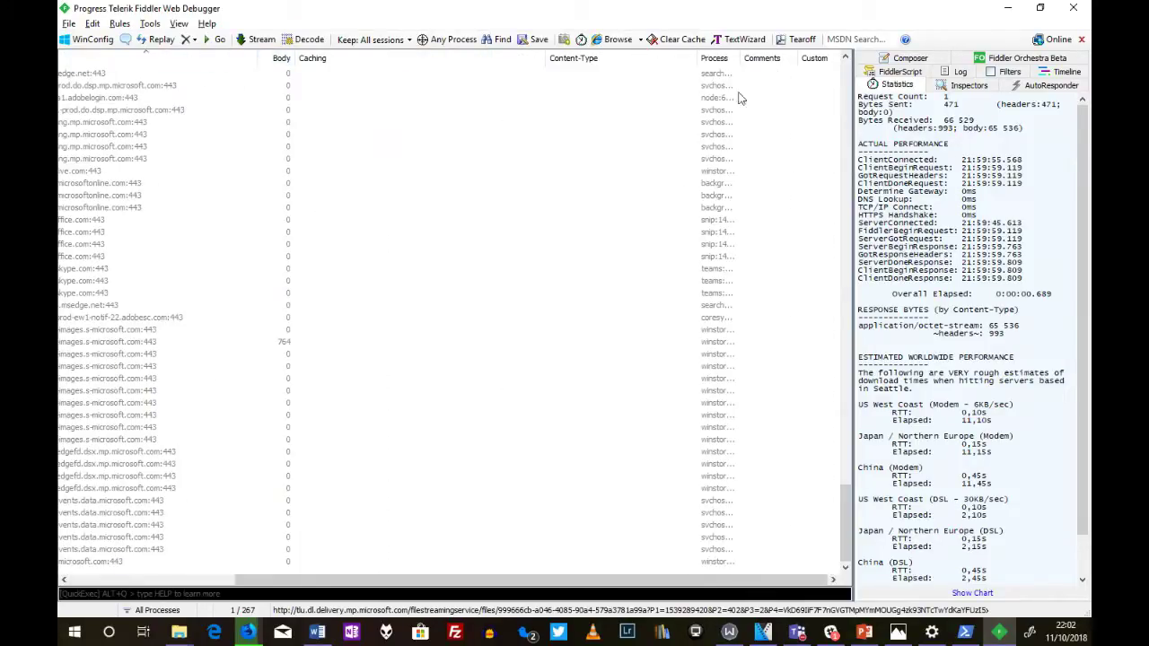
left_click_drag(844, 521, 841, 90)
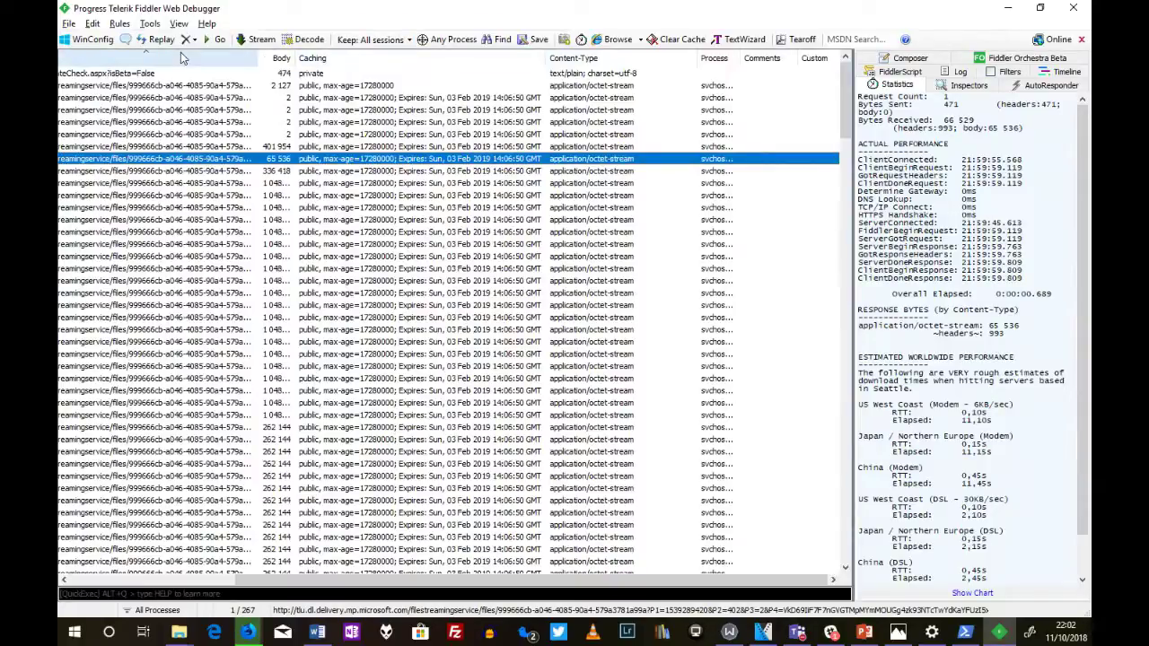
left_click_drag(269, 581, 135, 585)
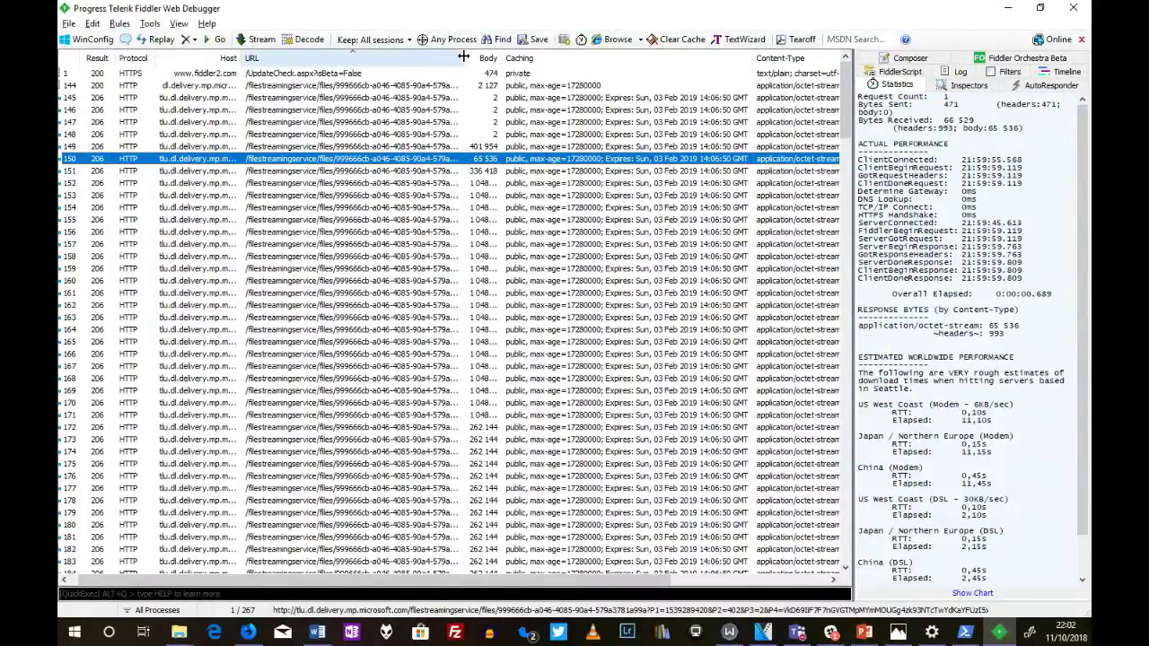
left_click_drag(463, 58, 668, 63)
scroll(566, 337, "down", 15)
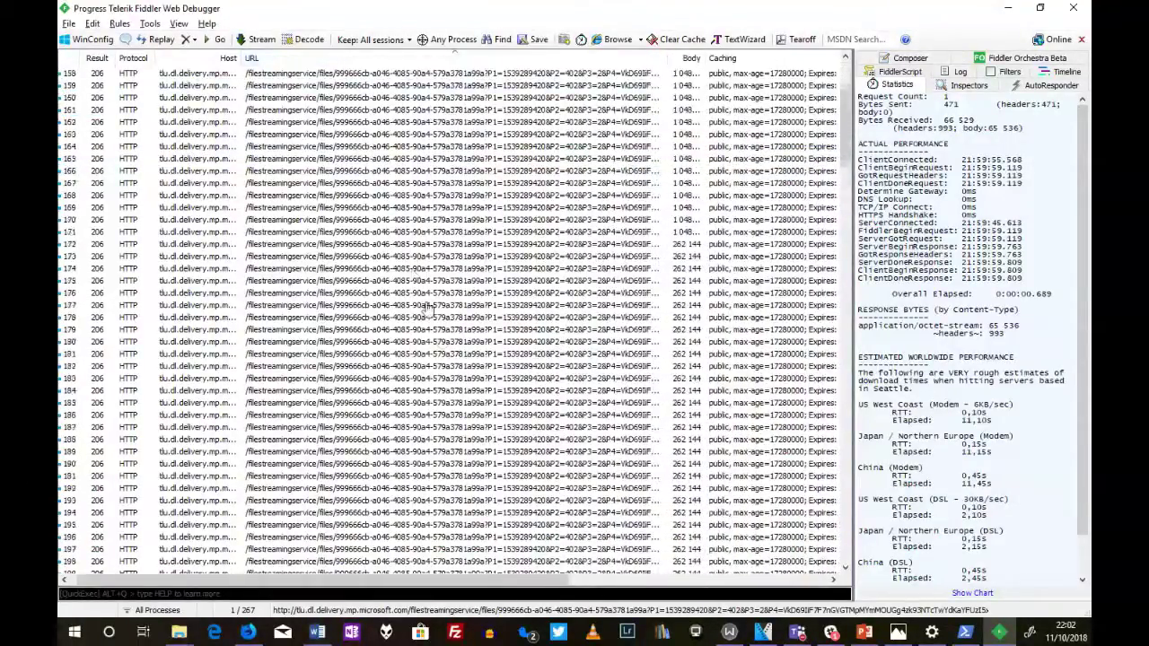
scroll(446, 325, "down", 13)
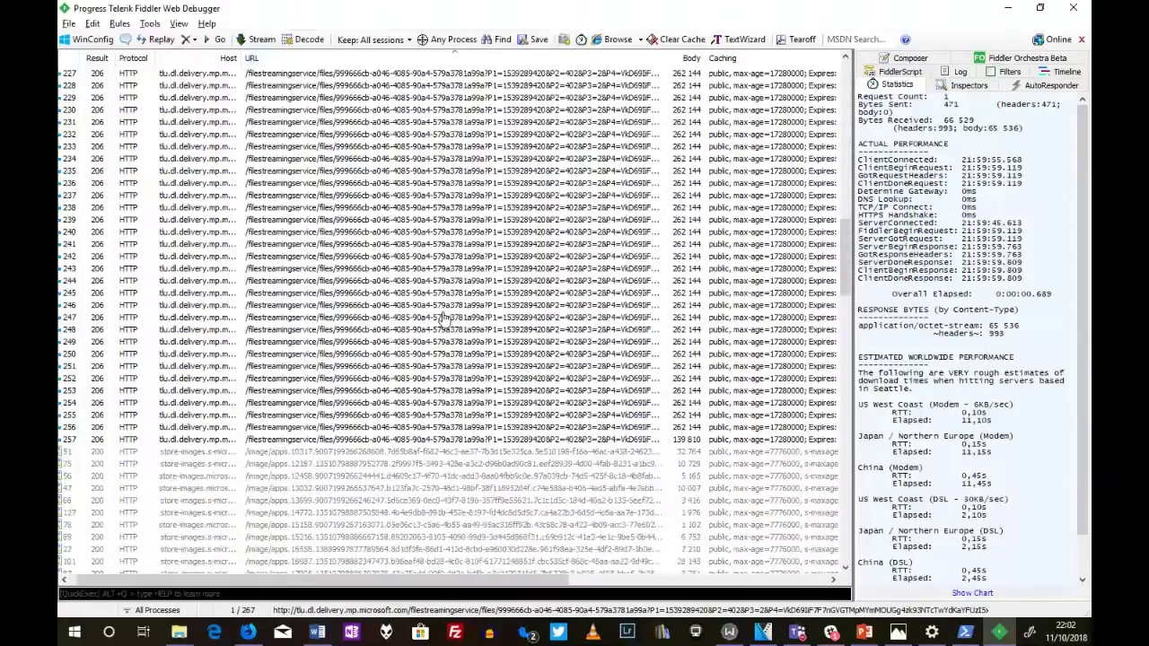
scroll(444, 318, "up", 20)
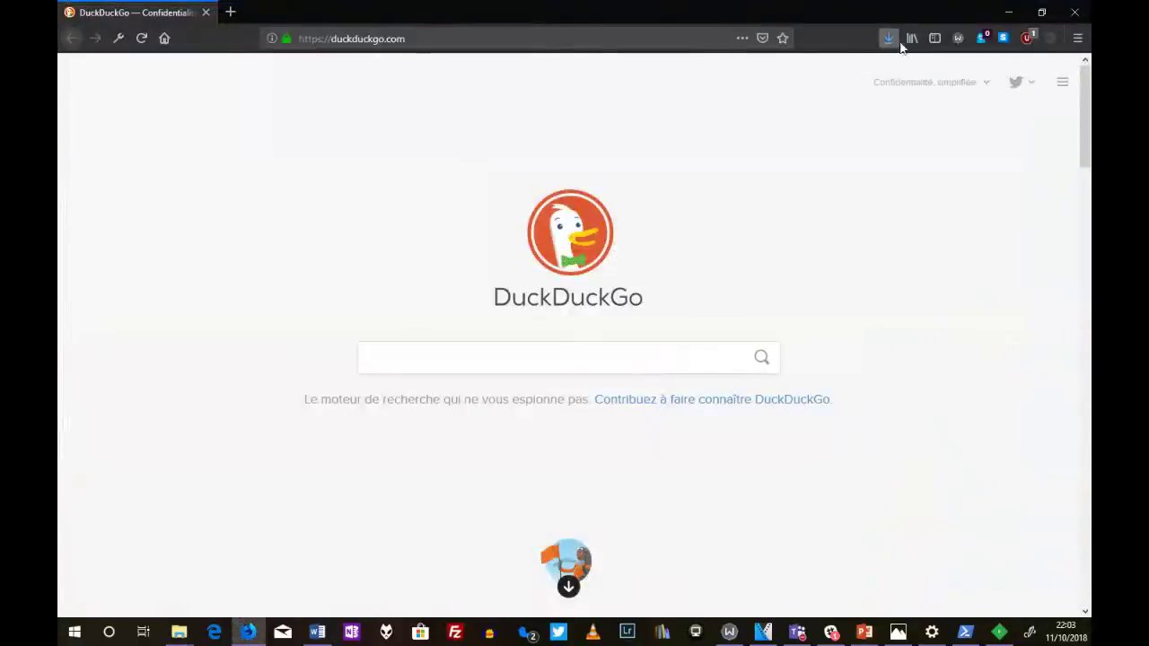
Step: Back in Firefox, open the folder containing the downloaded VLC package and maximize its window
left_click(888, 38)
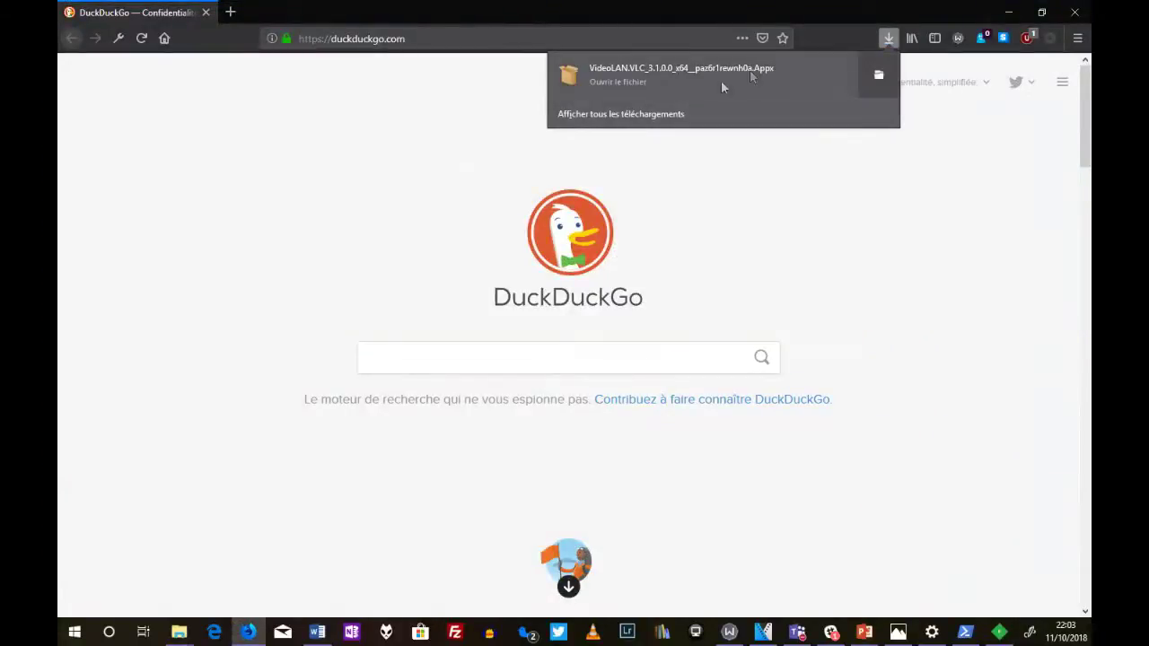
left_click(883, 80)
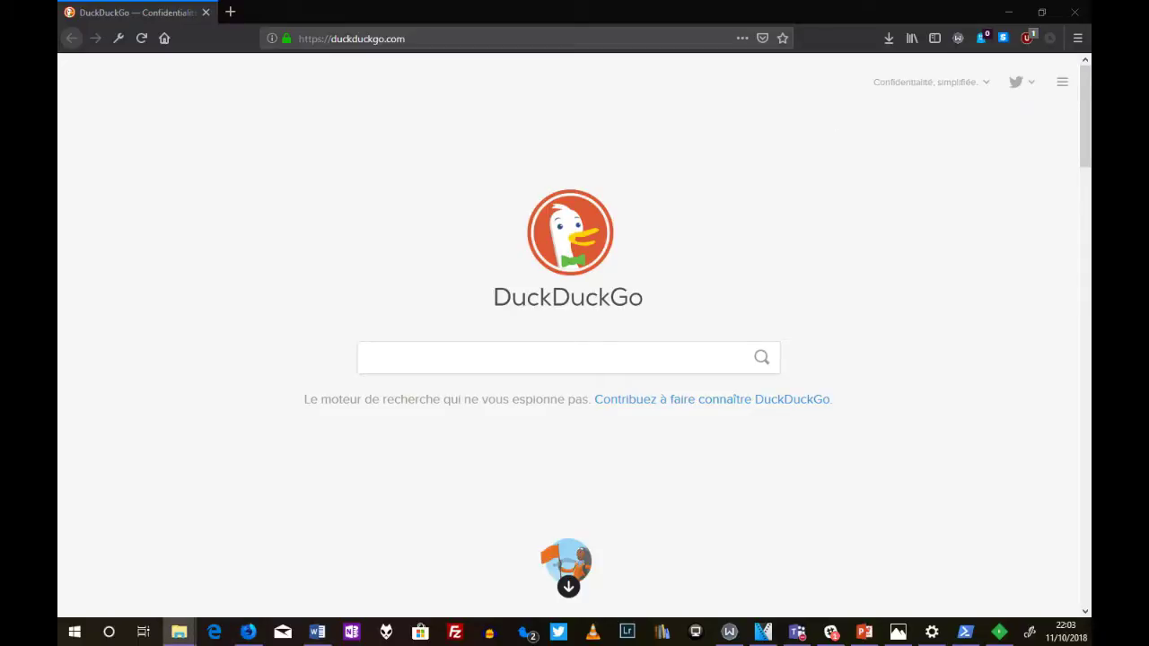
double_click(930, 55)
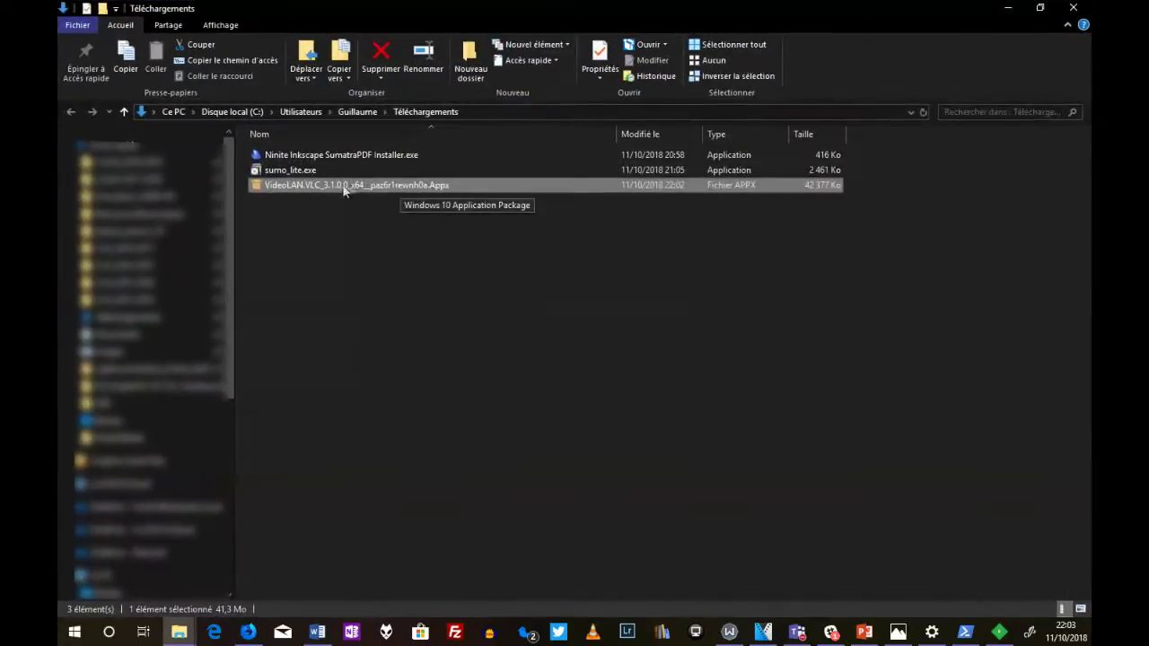
left_click(431, 187)
double_click(439, 185)
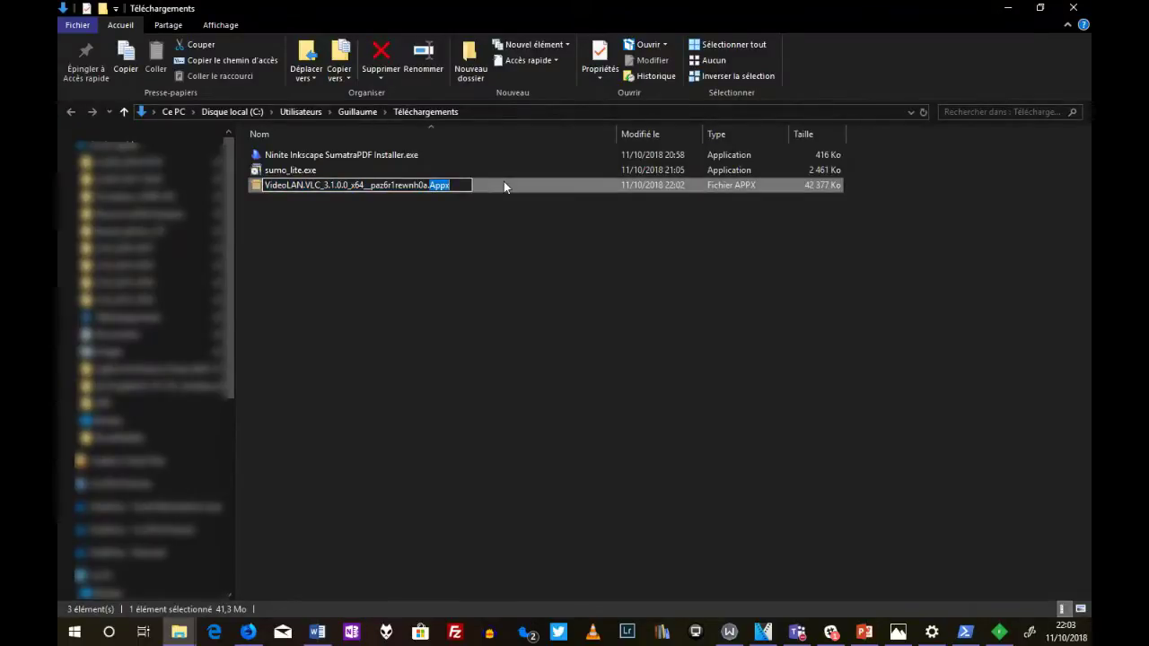
left_click(423, 209)
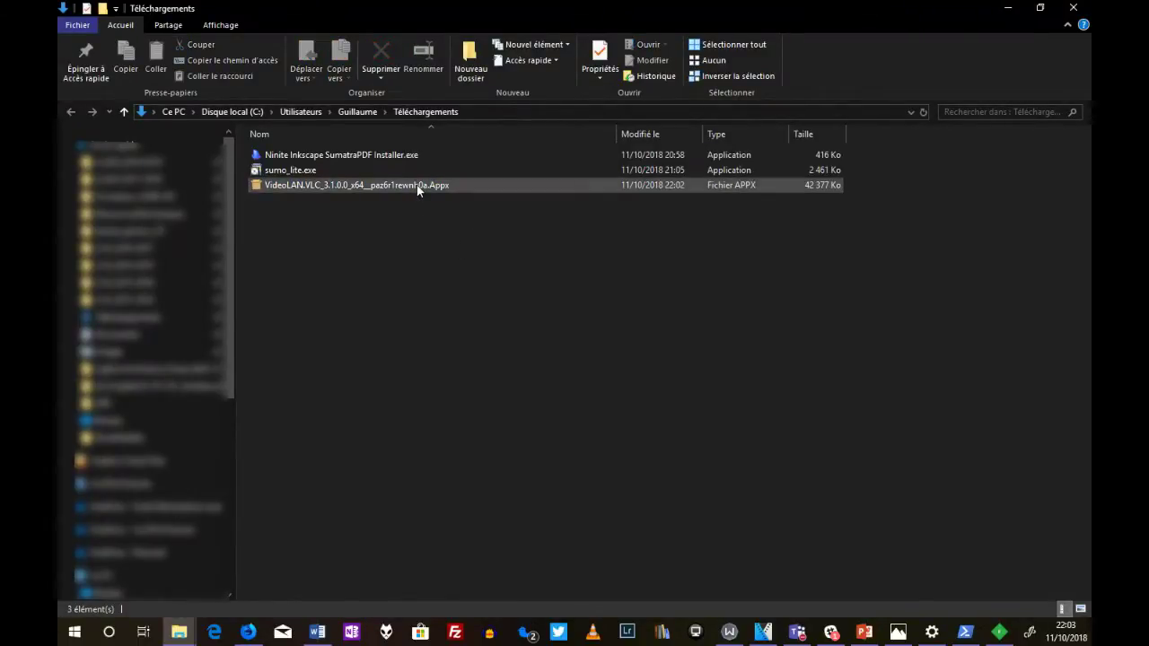
Step: Install VLC from the downloaded Appx package with launch when ready enabled, and close the launched app
double_click(417, 185)
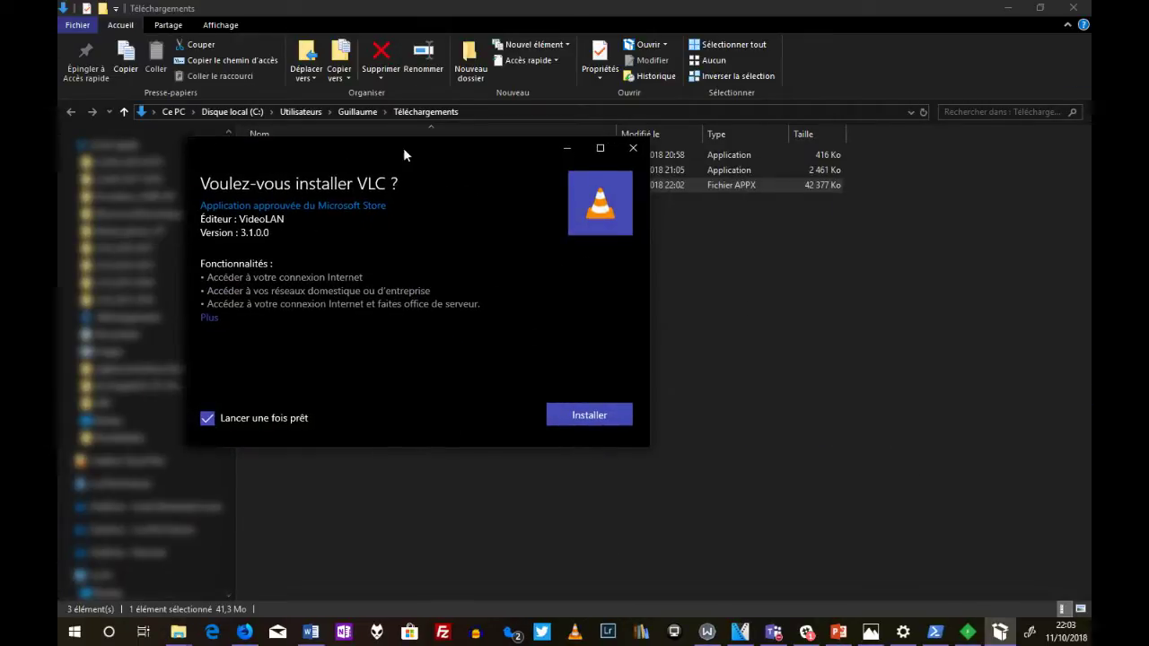
left_click(610, 414)
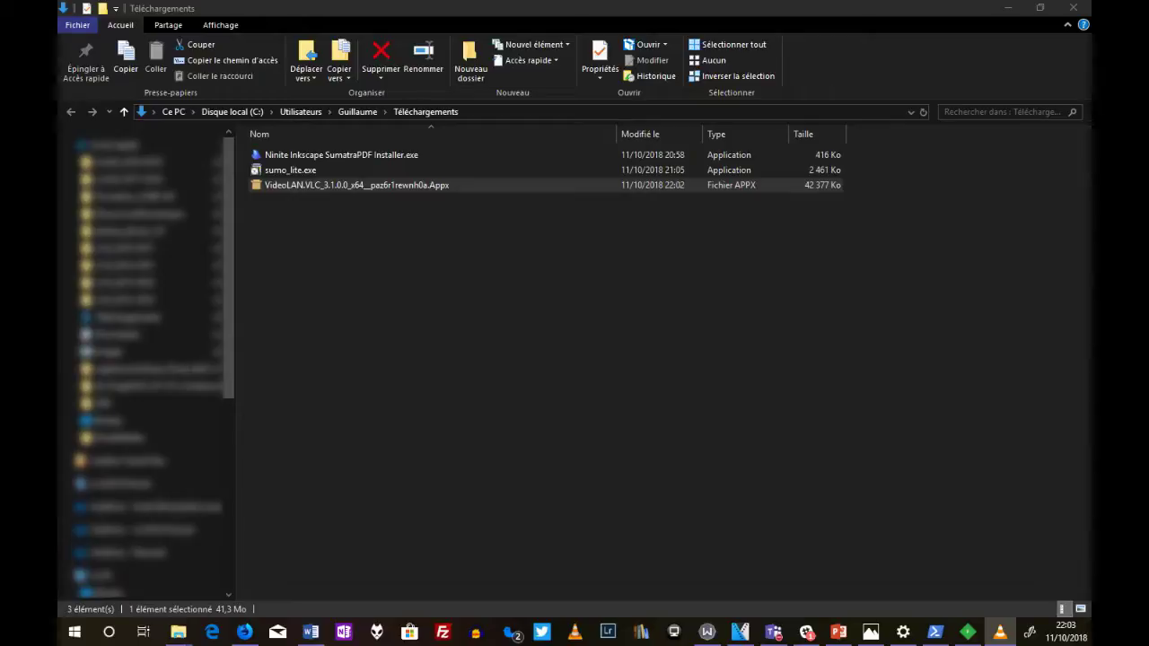
scroll(149, 359, "down", 3)
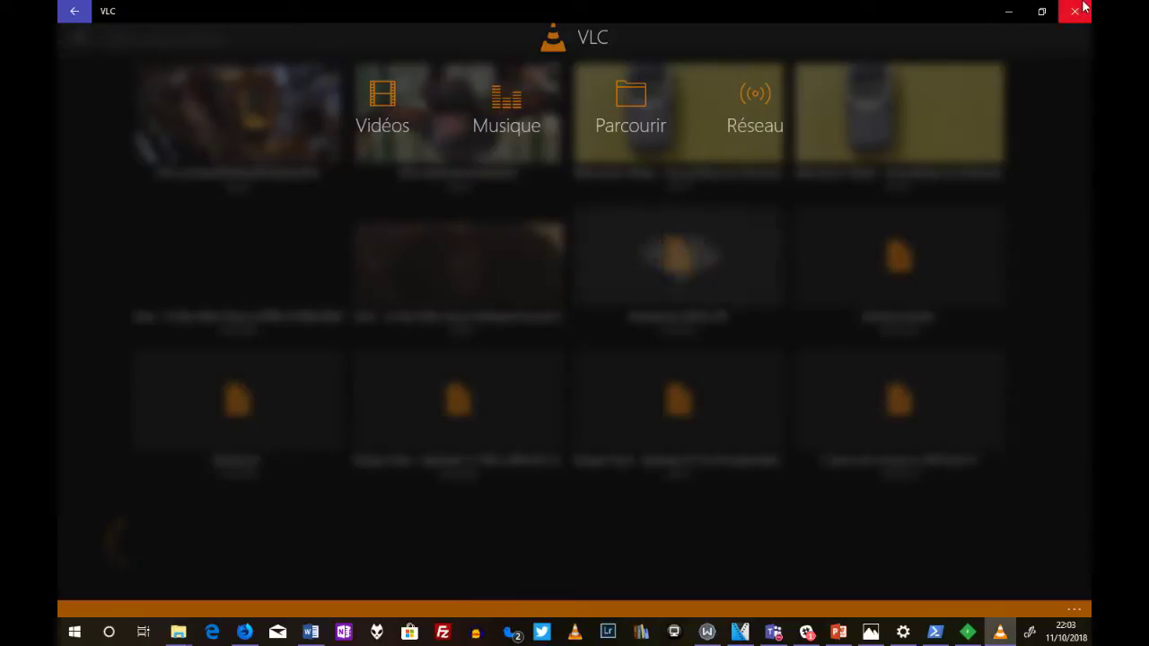
left_click(1076, 13)
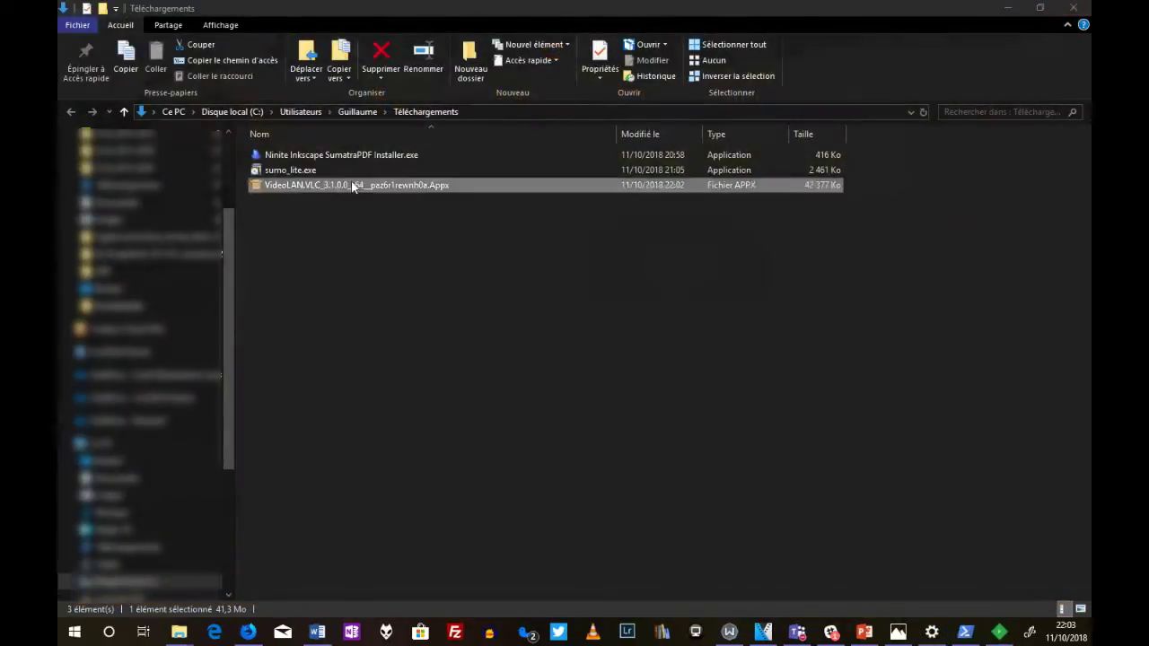
Step: Change the VLC package's file extension from Appx to zip and accept the extension change
left_click(430, 186)
double_click(430, 186)
type("zip")
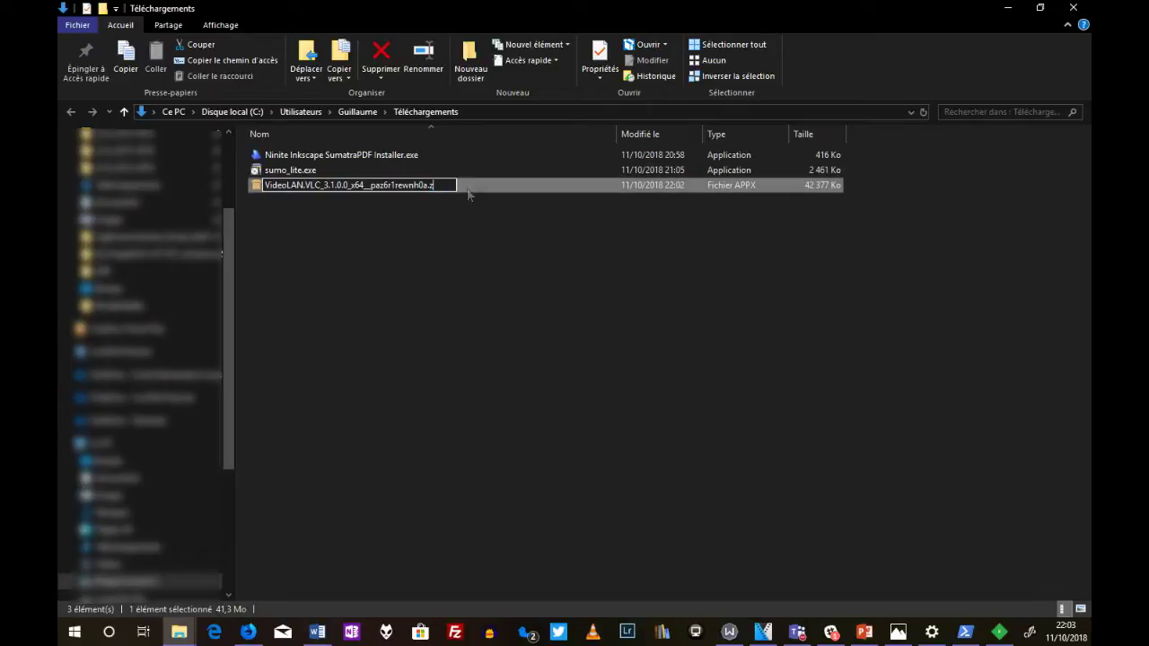
key("Return")
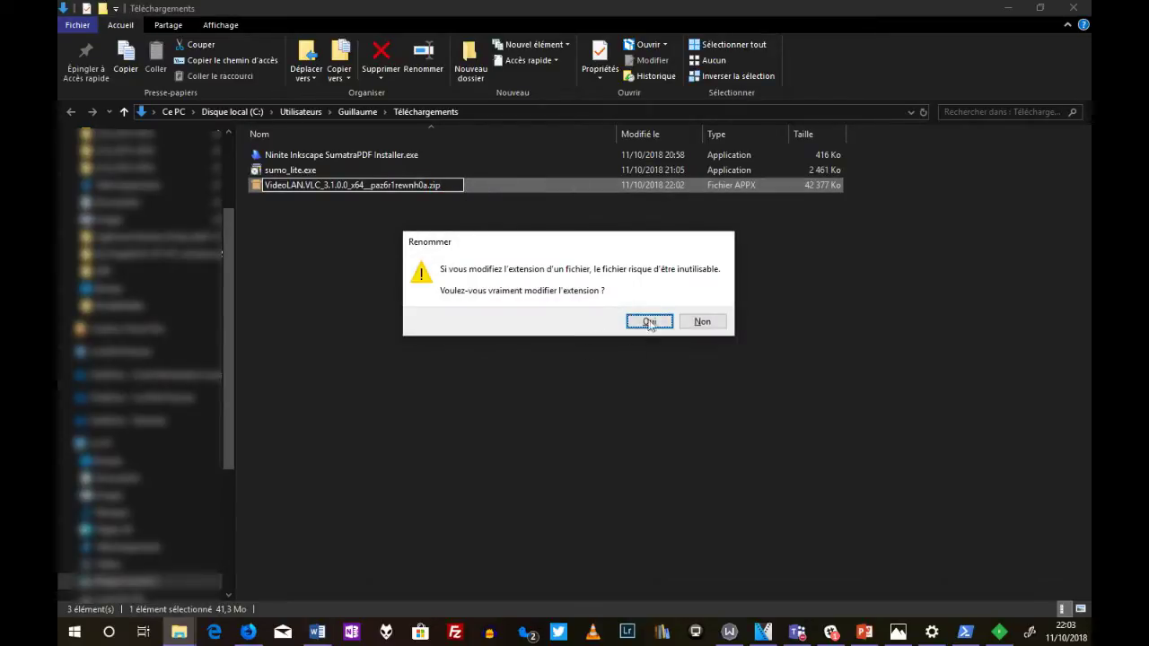
left_click(647, 319)
Step: Open the VLC zip archive and look through the files and folders it contains
double_click(319, 188)
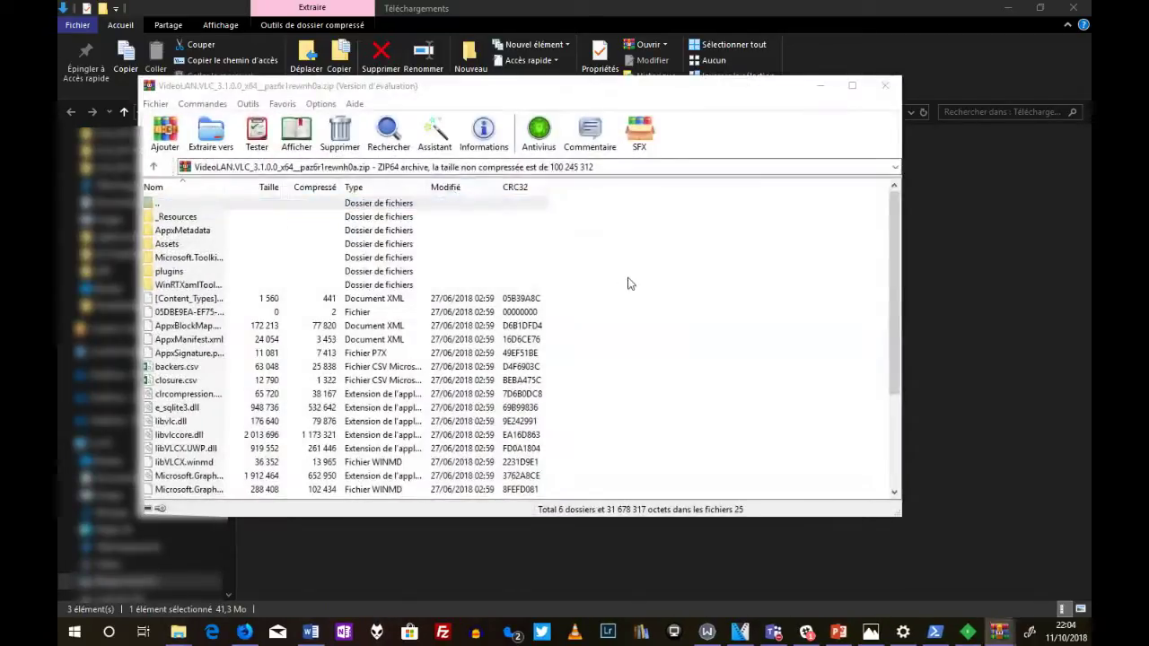
scroll(584, 359, "down", 3)
scroll(584, 359, "up", 3)
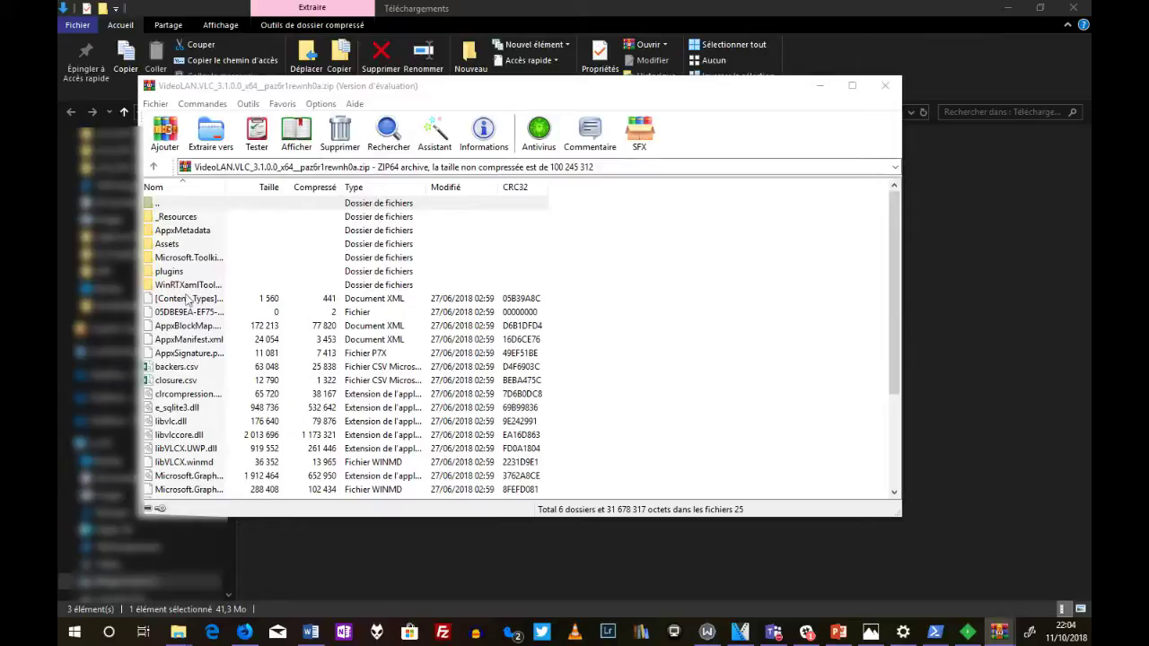
Step: Open the archive's Assets folder, widen the name column to fit the file names, and look through the PNG files
double_click(177, 249)
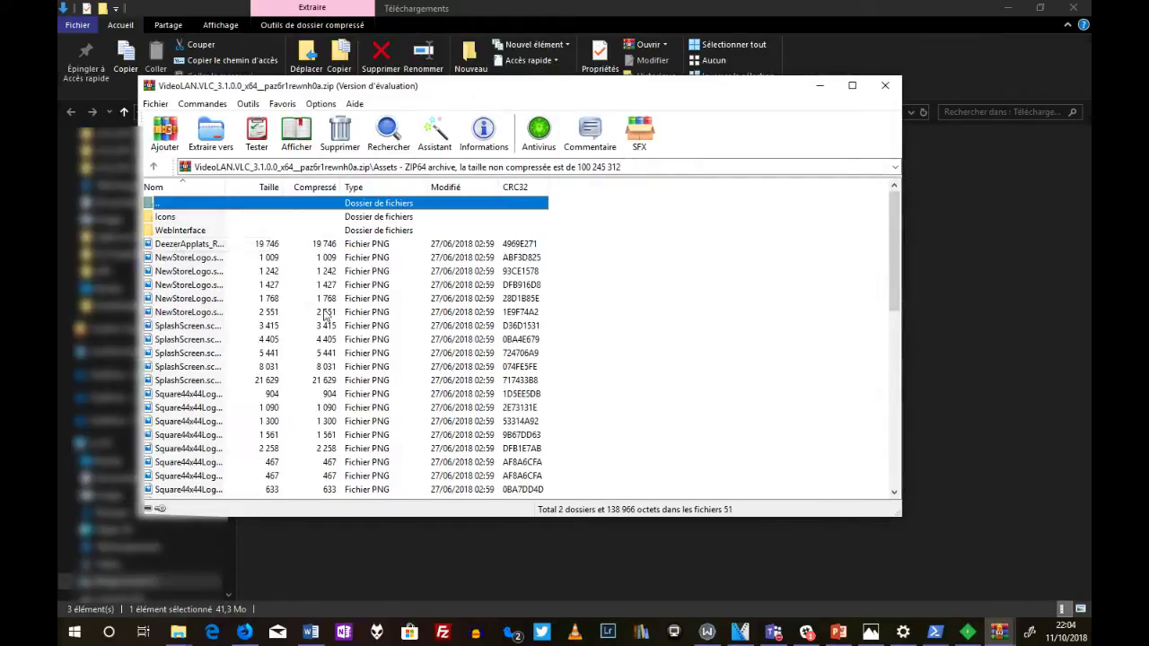
double_click(223, 187)
scroll(295, 344, "down", 10)
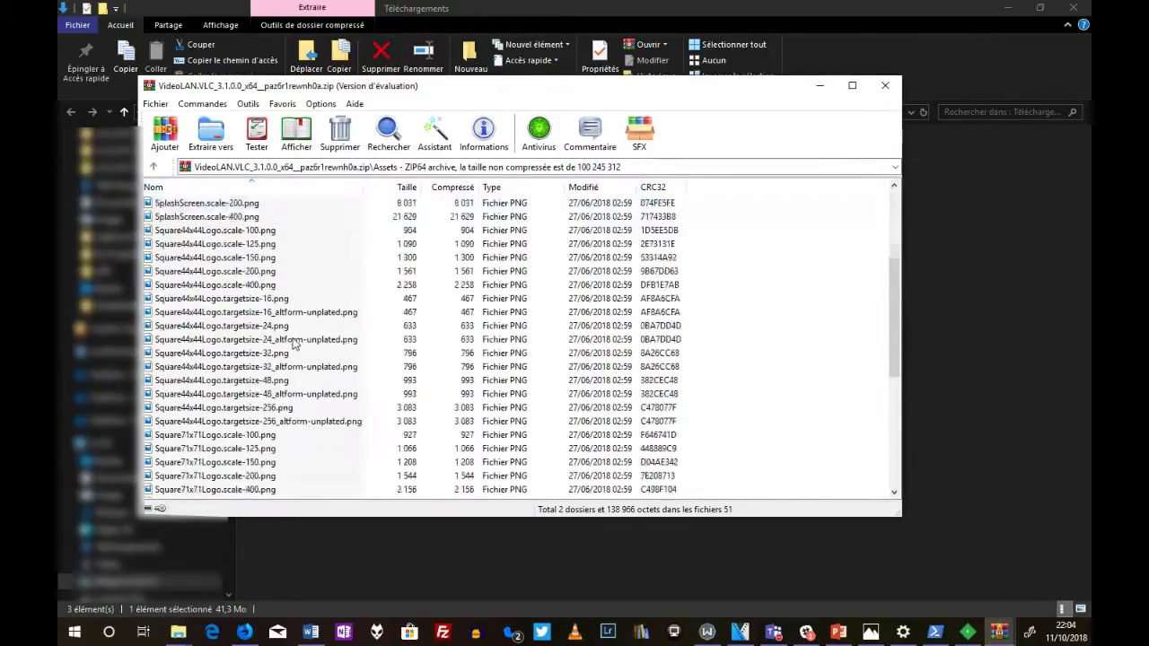
scroll(295, 344, "up", 10)
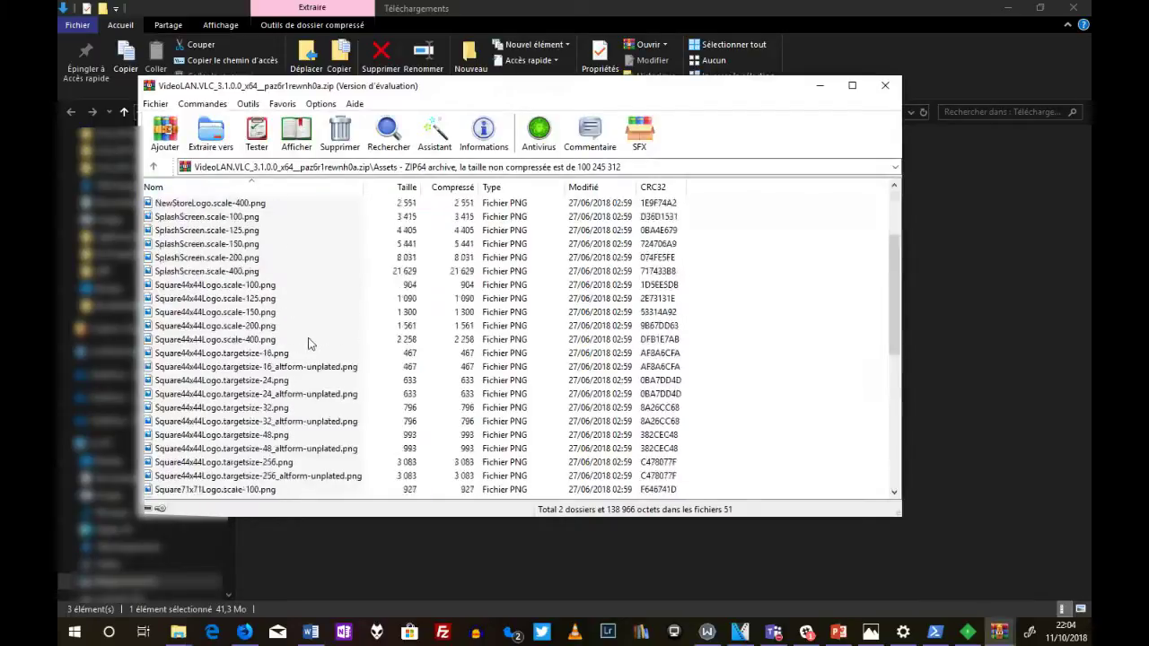
Step: View the image DeezerApplats_RVB_Noir.png from the Assets folder and close the Photos viewer
left_click(225, 251)
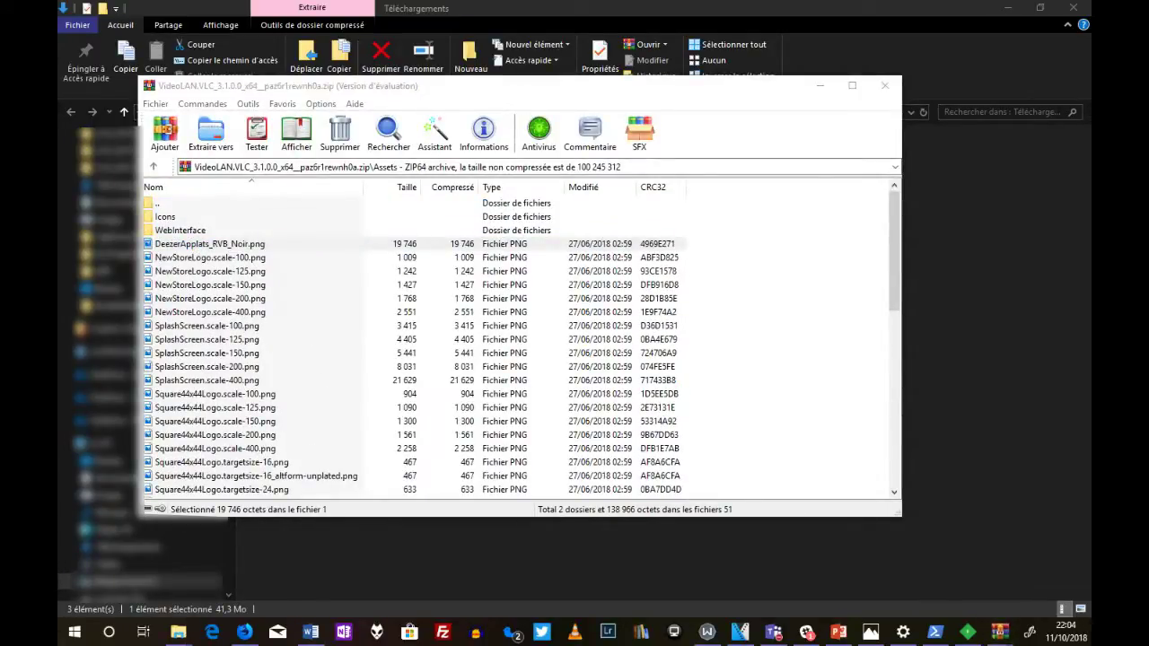
key("alt+Tab")
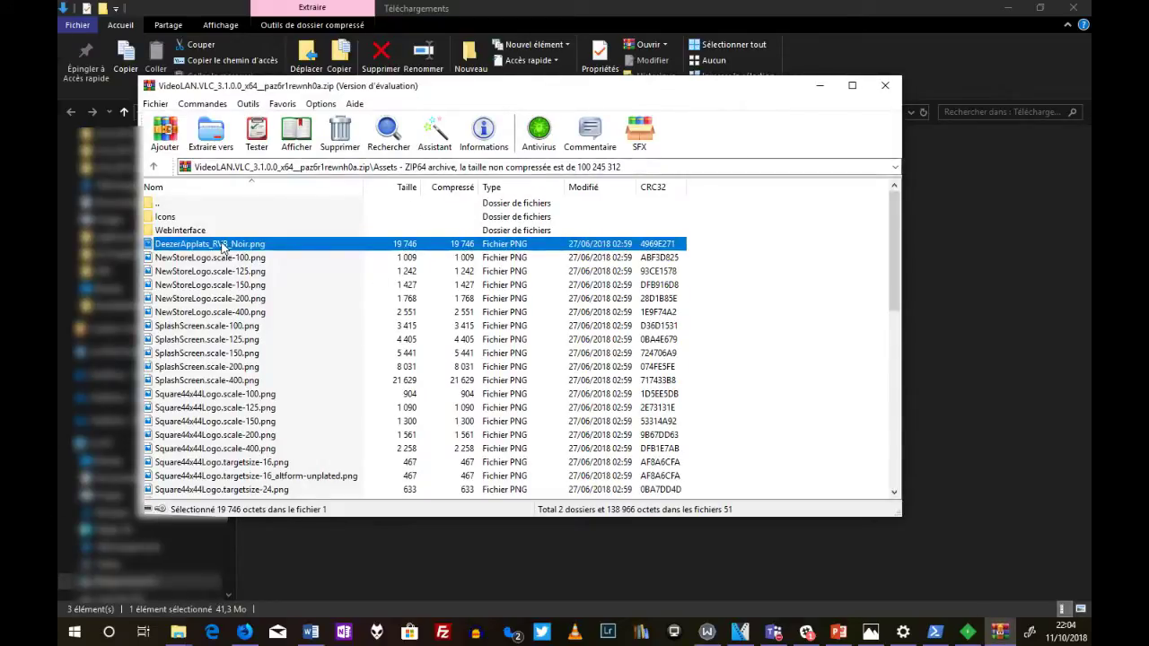
key("alt+Tab")
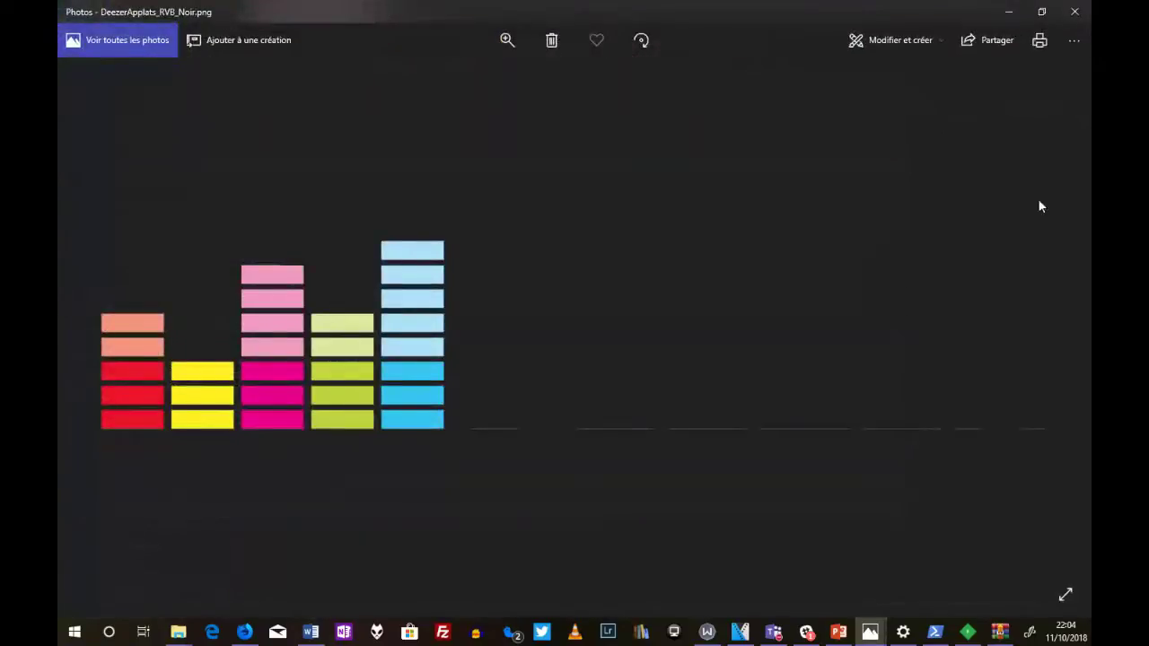
left_click(1074, 10)
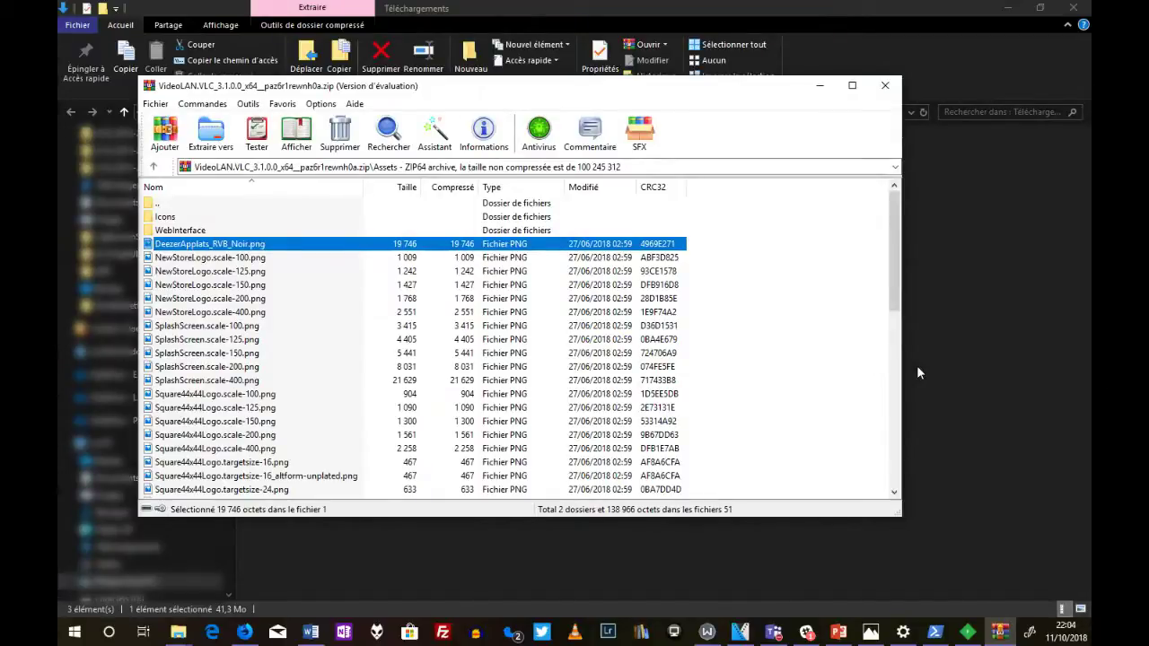
Step: Close the VLC archive, select its zip file in the downloads folder, and switch back to Fiddler
left_click(884, 88)
left_click(439, 185)
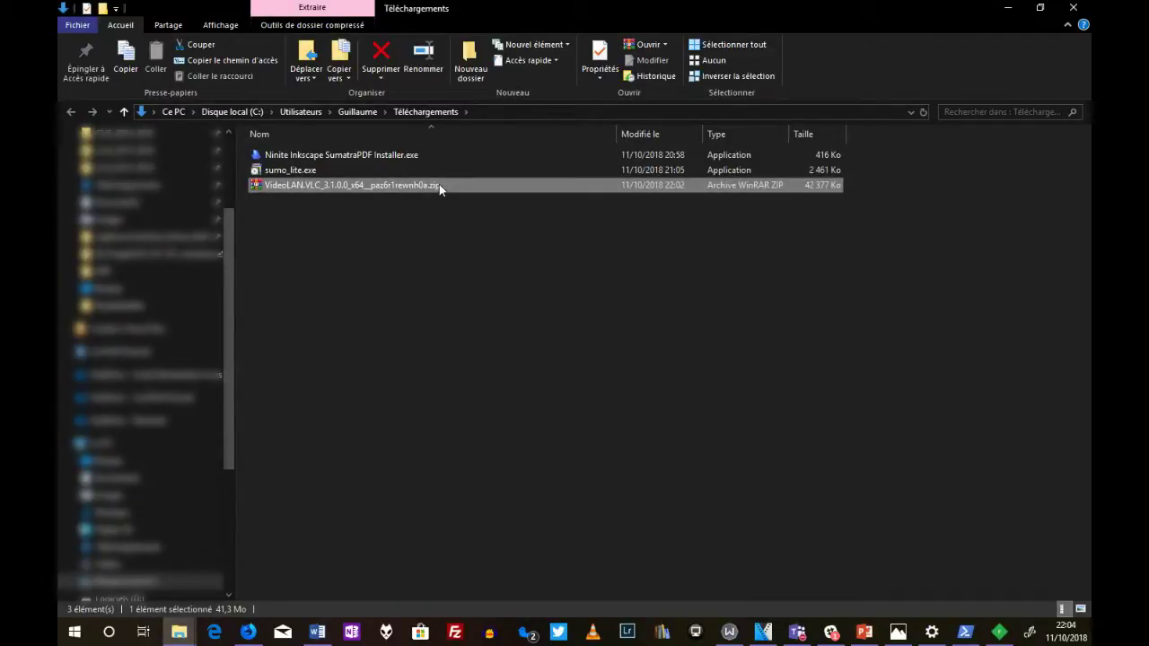
left_click(998, 633)
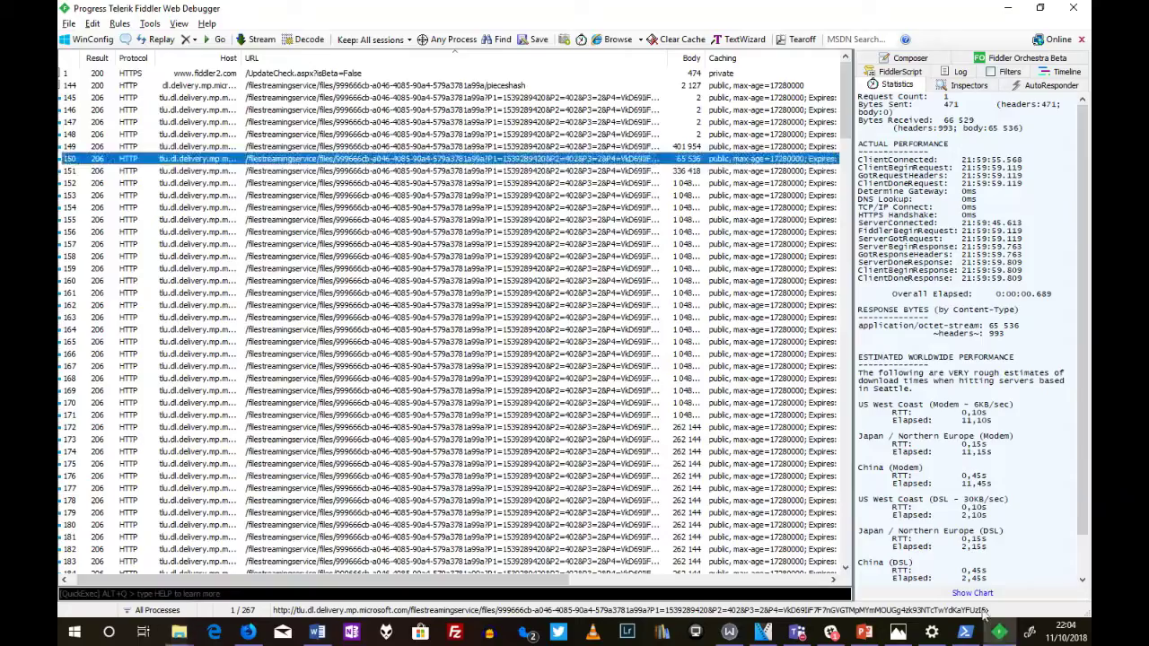